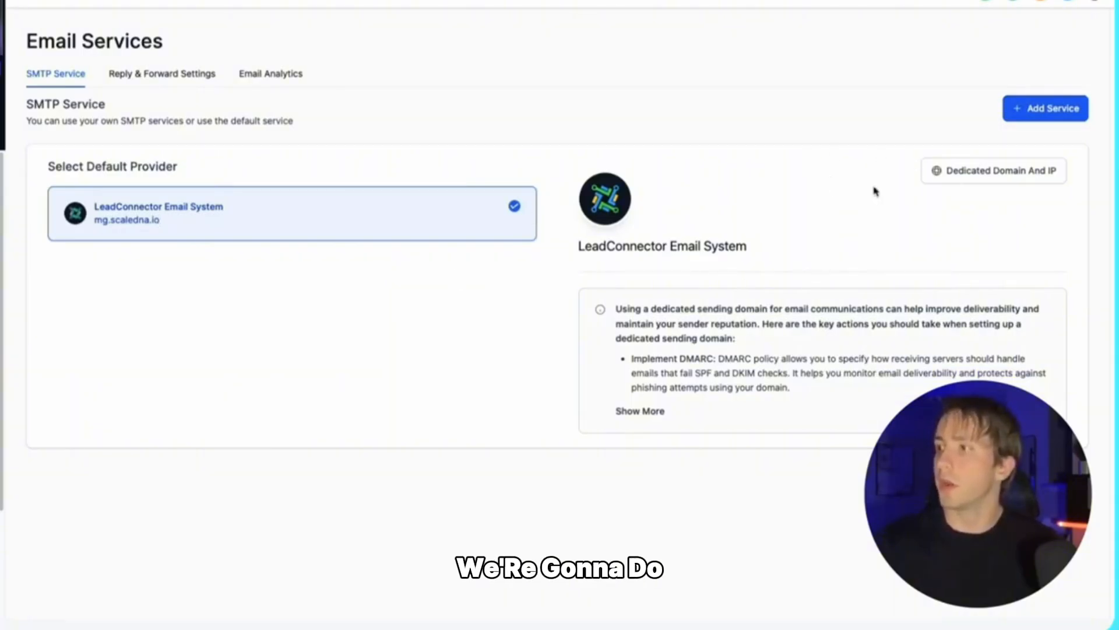
Step: Go to Dedicated Domain And IP settings and start adding a new sending domain
click(1013, 175)
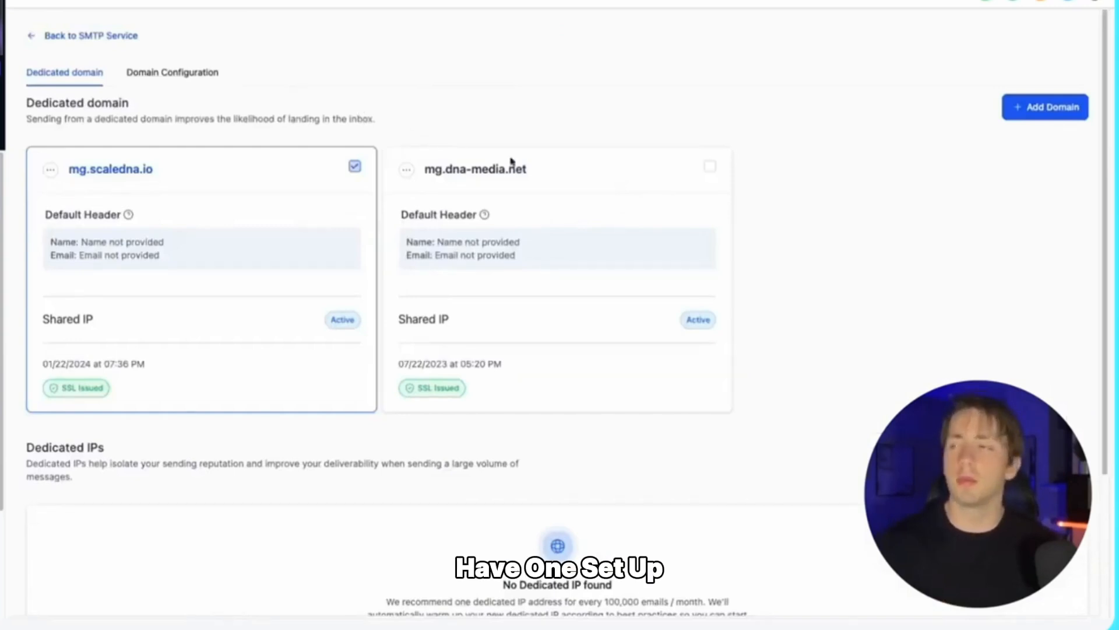
click(1043, 112)
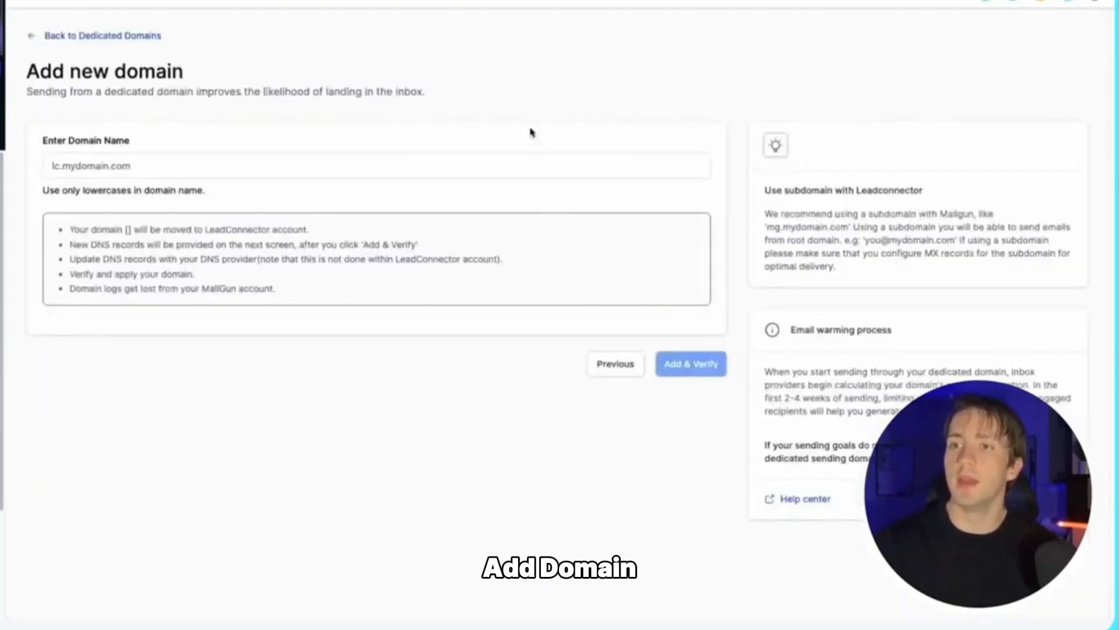
click(478, 164)
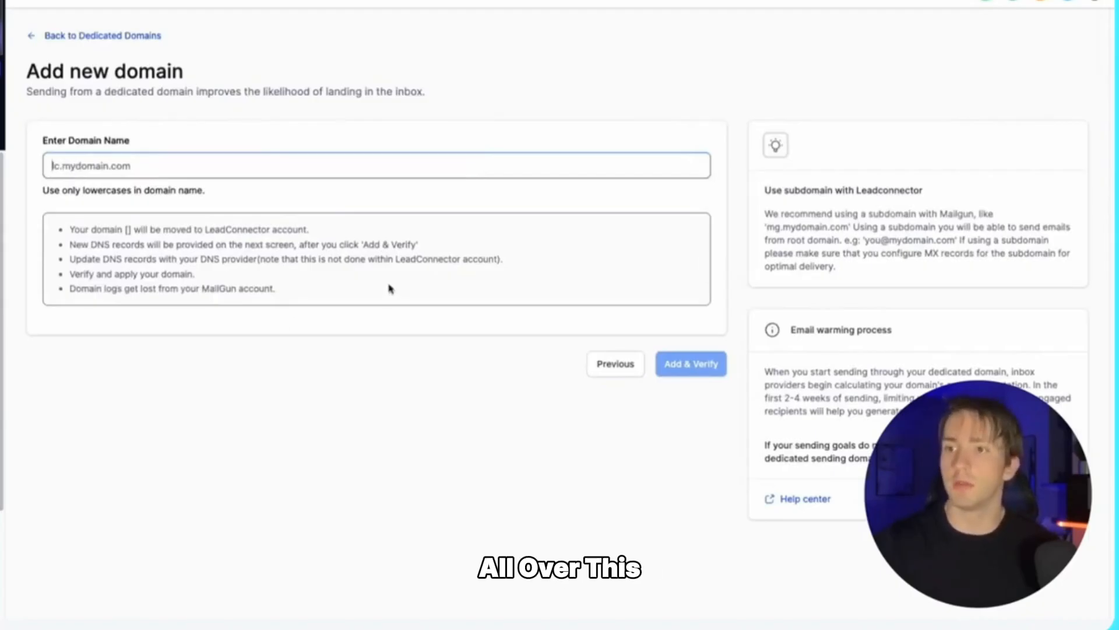
drag(69, 244, 417, 244)
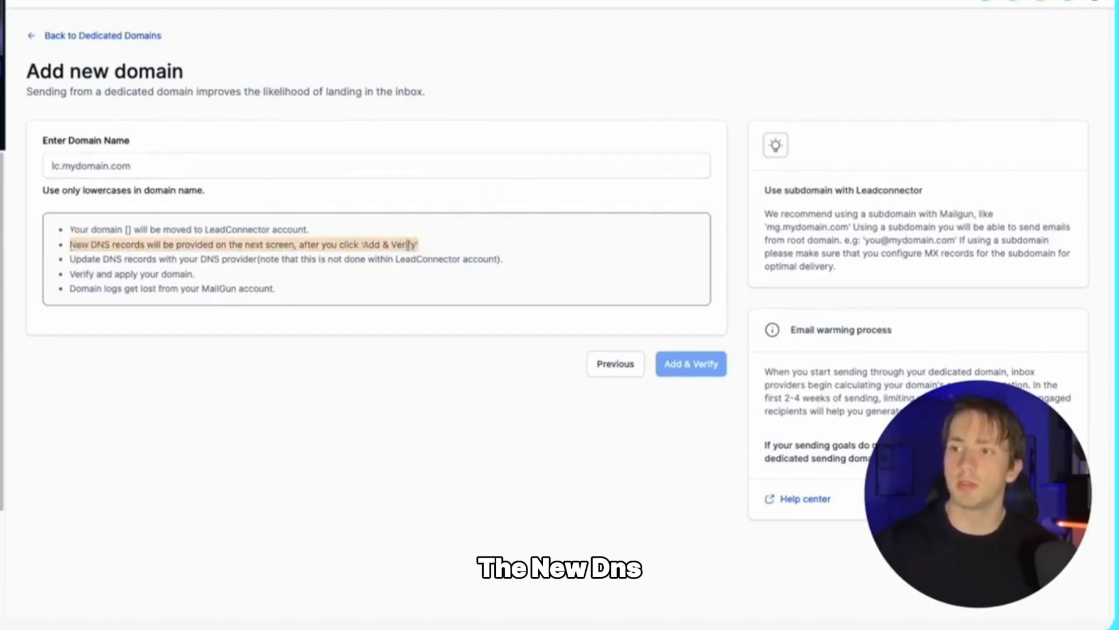
click(293, 271)
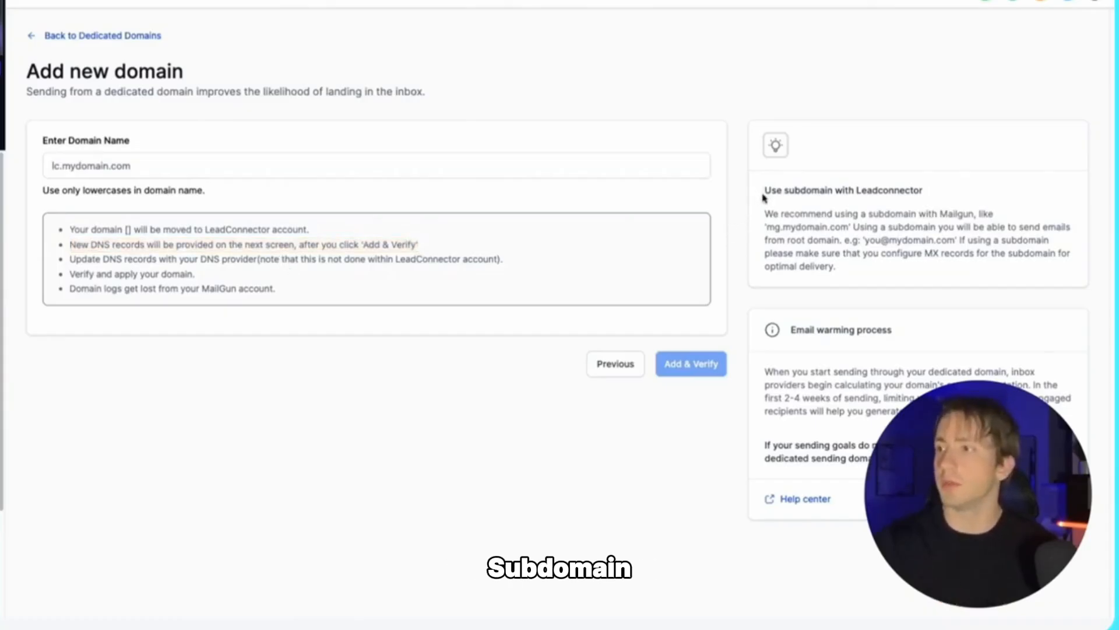
drag(768, 217, 958, 216)
drag(799, 216, 798, 227)
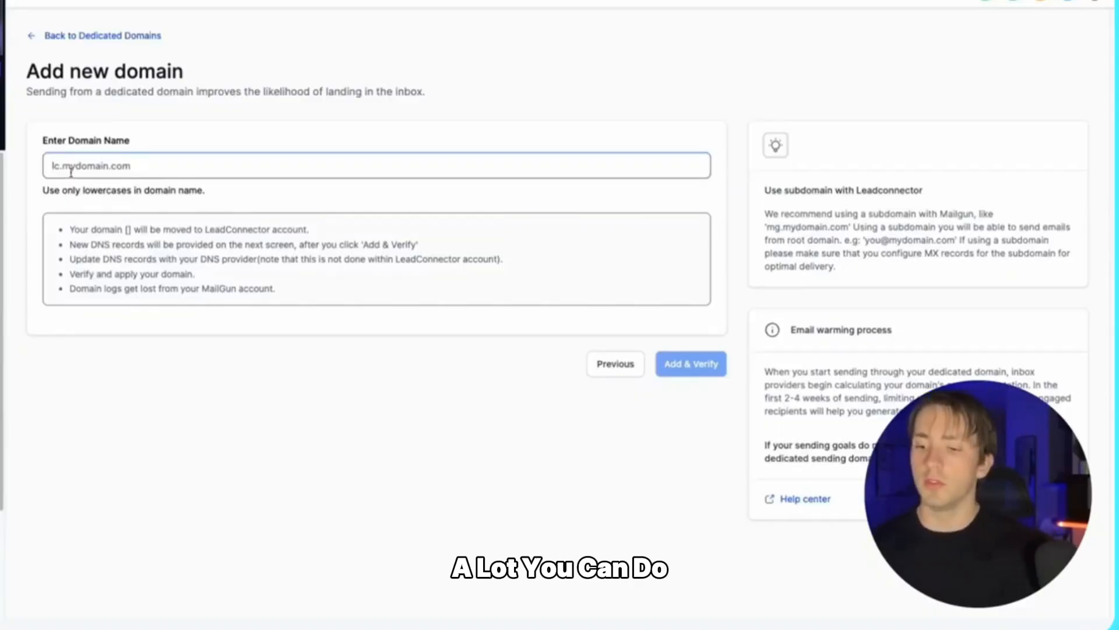
Step: Try the example domain name with lc, mg and mail prefixes in the domain field
text(lc.m)
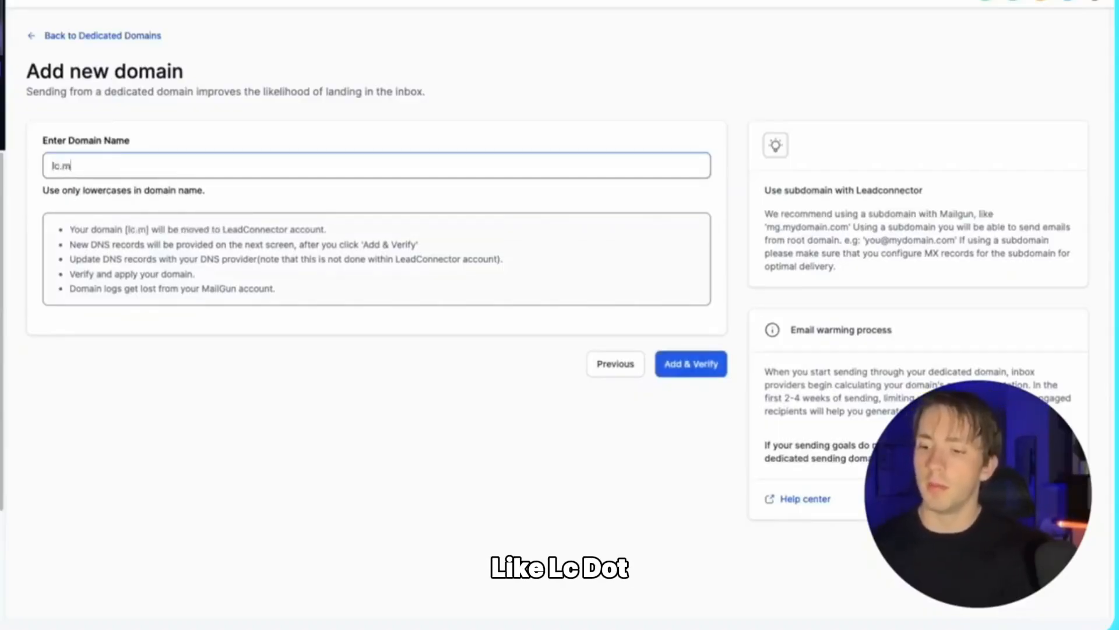
text(ydomain.com)
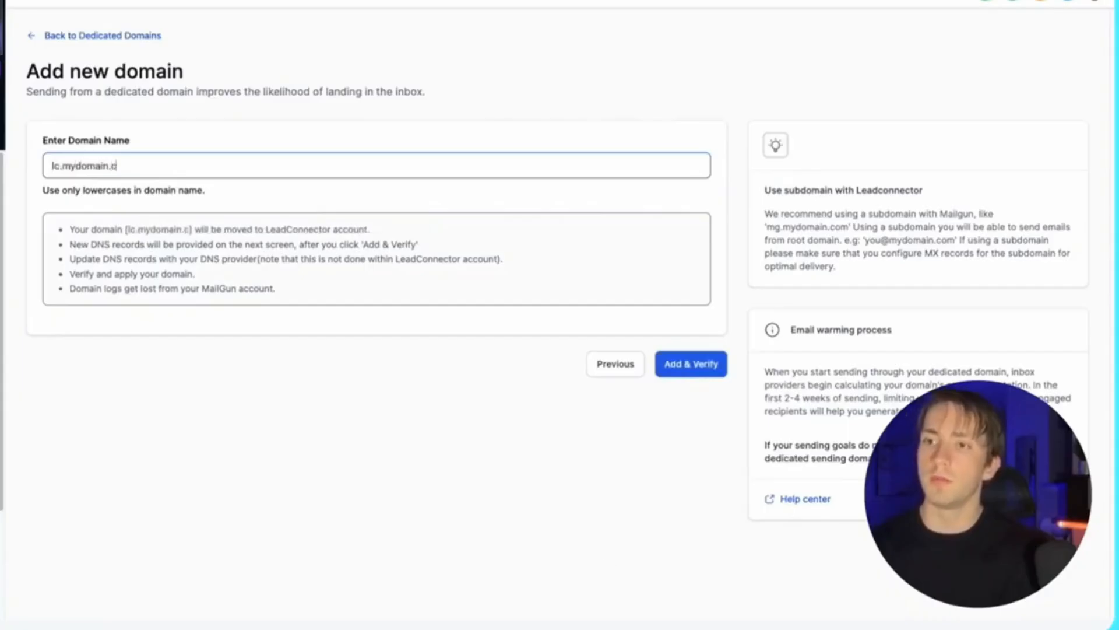
click(61, 169)
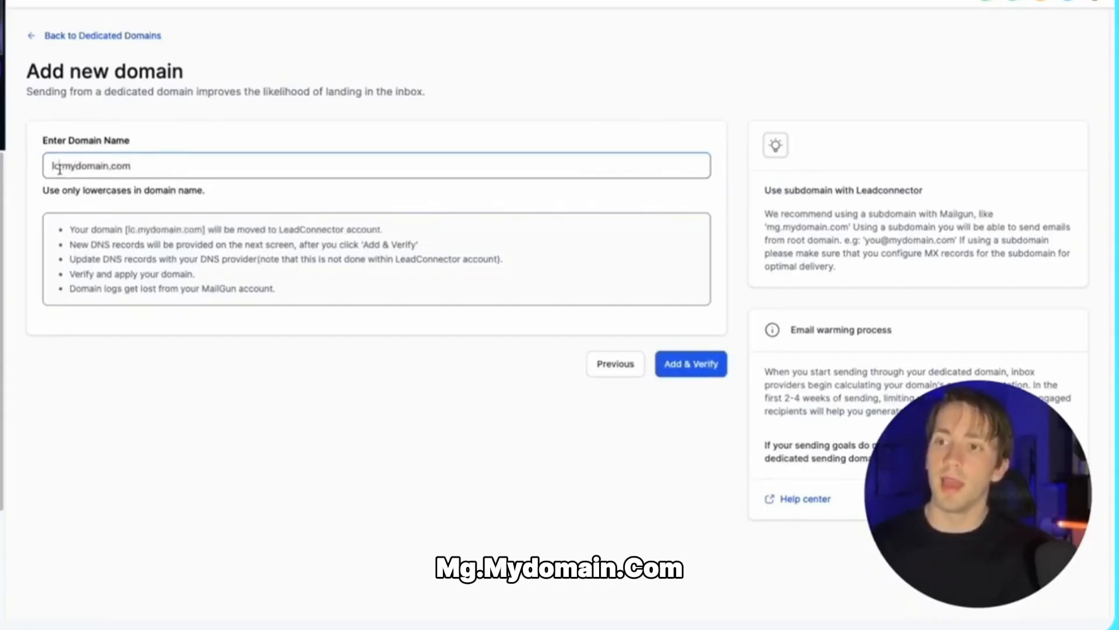
key(BackSpace)
key(BackSpace)
text(mgh)
key(BackSpace)
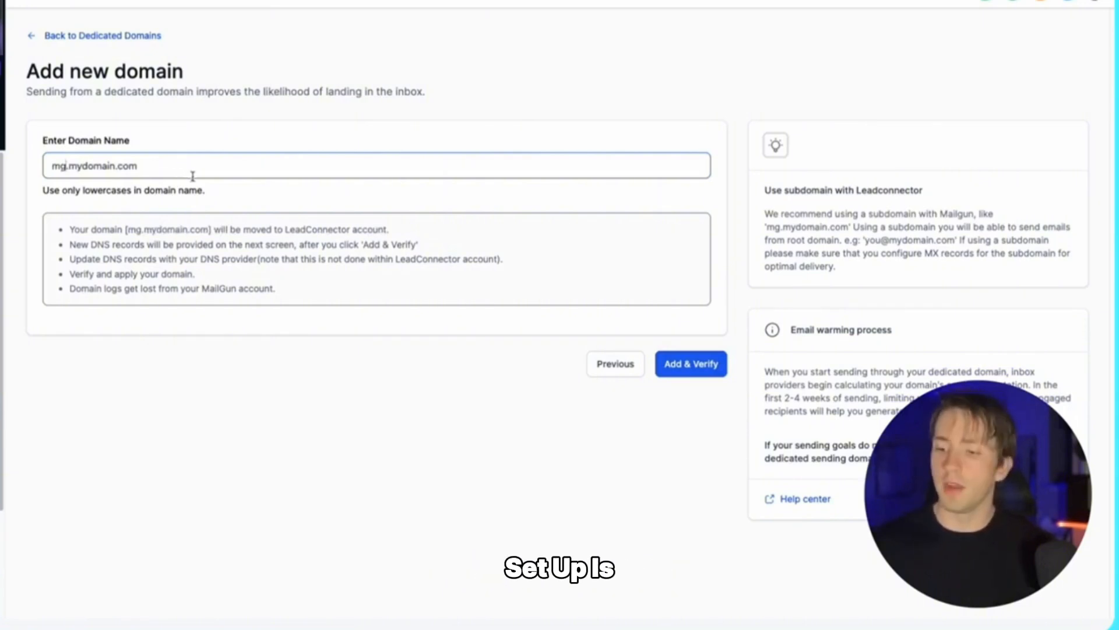
key(BackSpace)
text(ail)
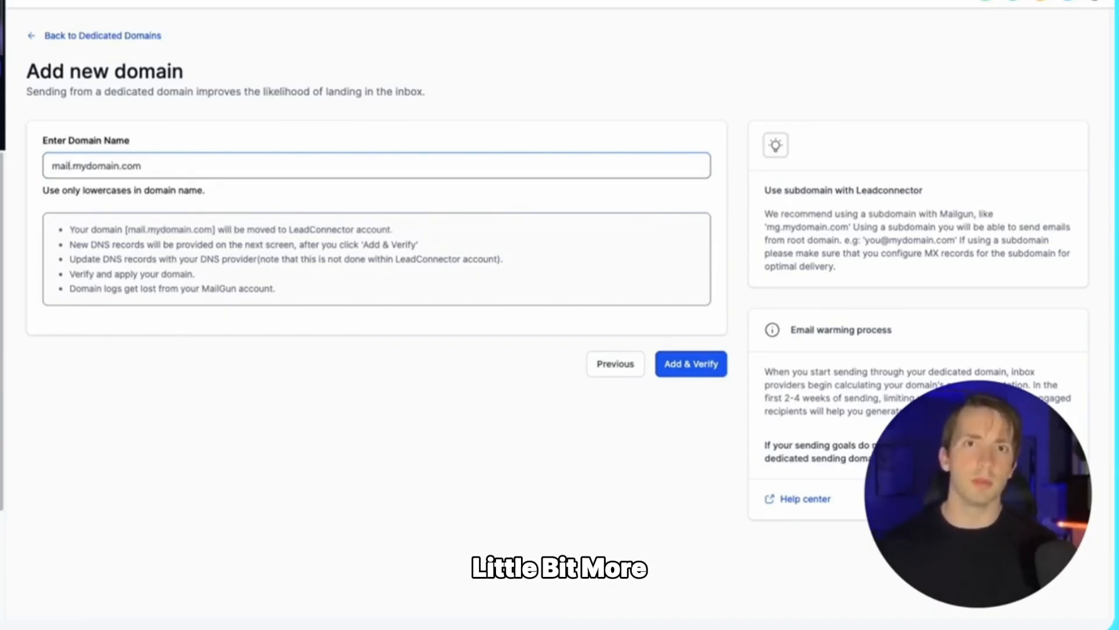
Step: Replace the example with the domain name mg.coachingdna.net
triple_click(191, 160)
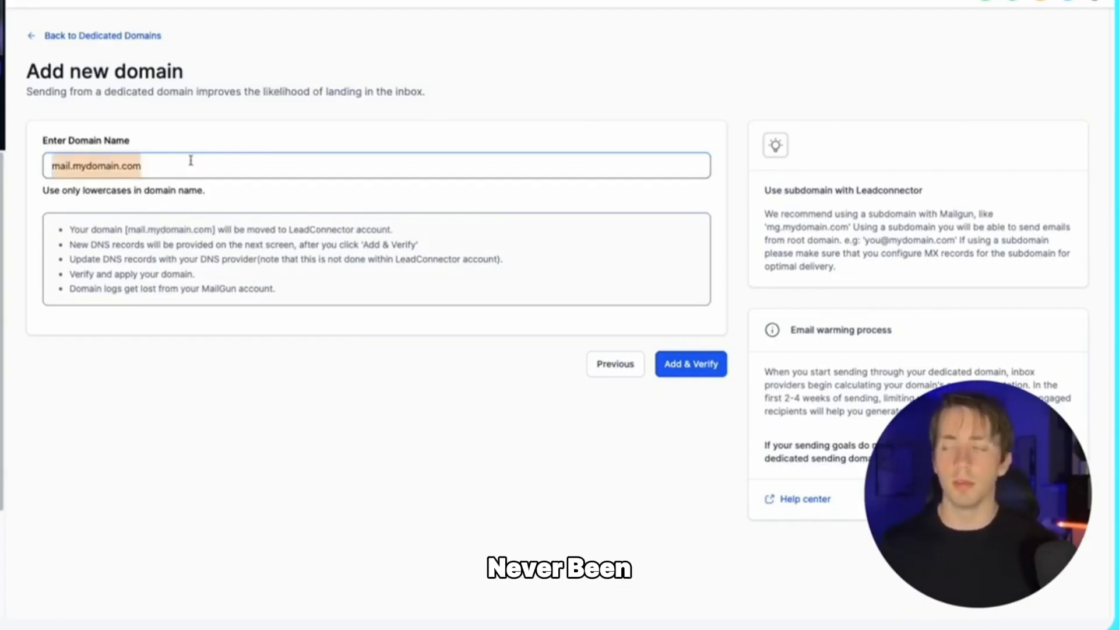
key(BackSpace)
text(mg.)
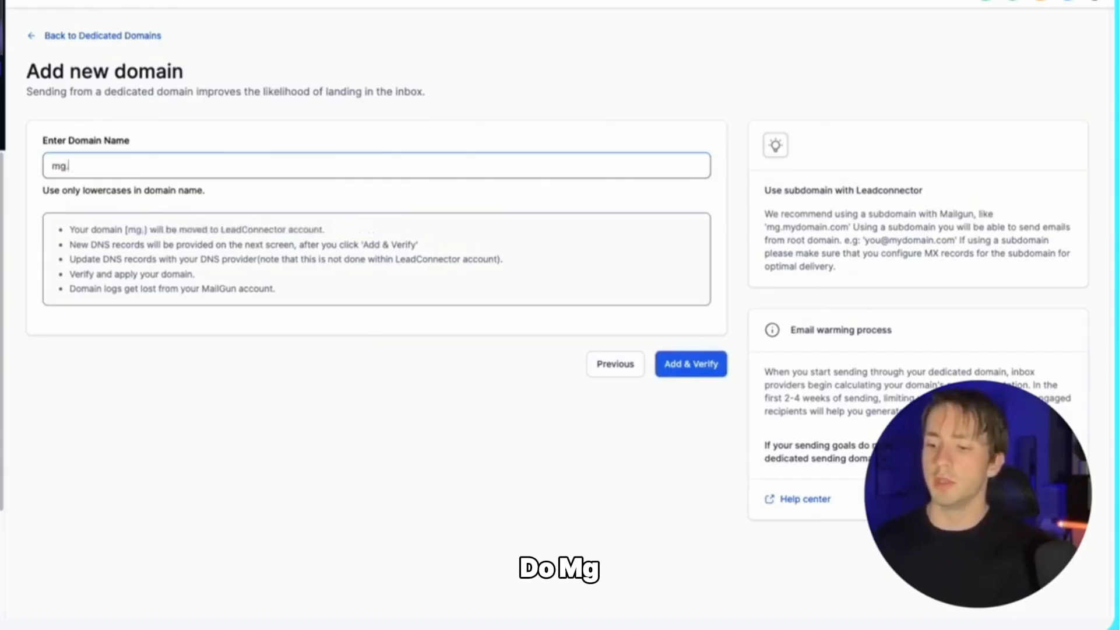
text(coaching)
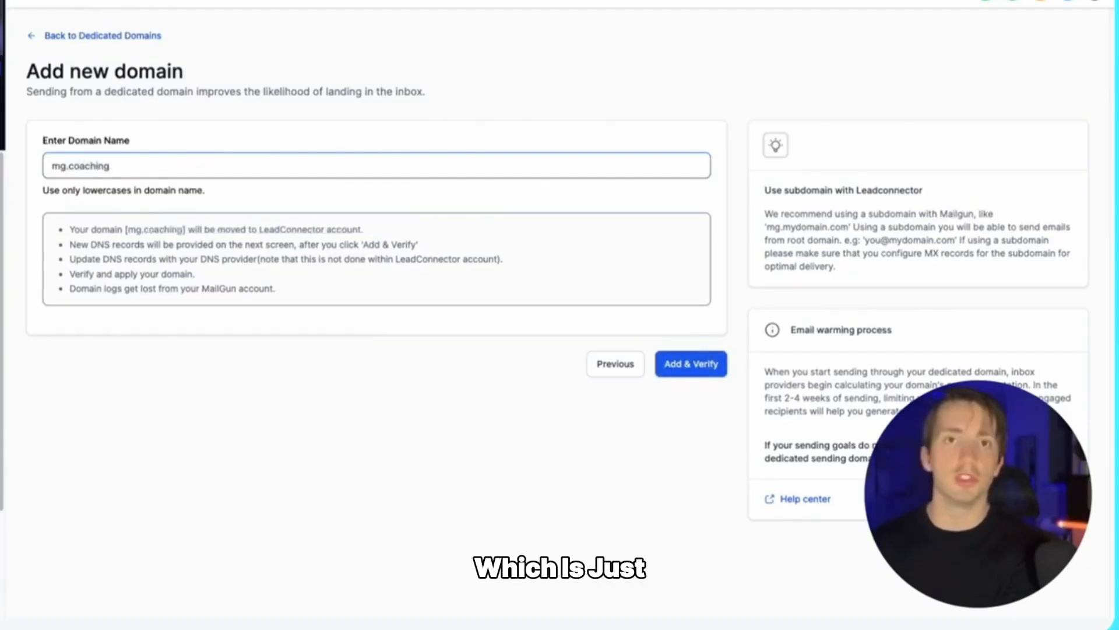
text(dna.net)
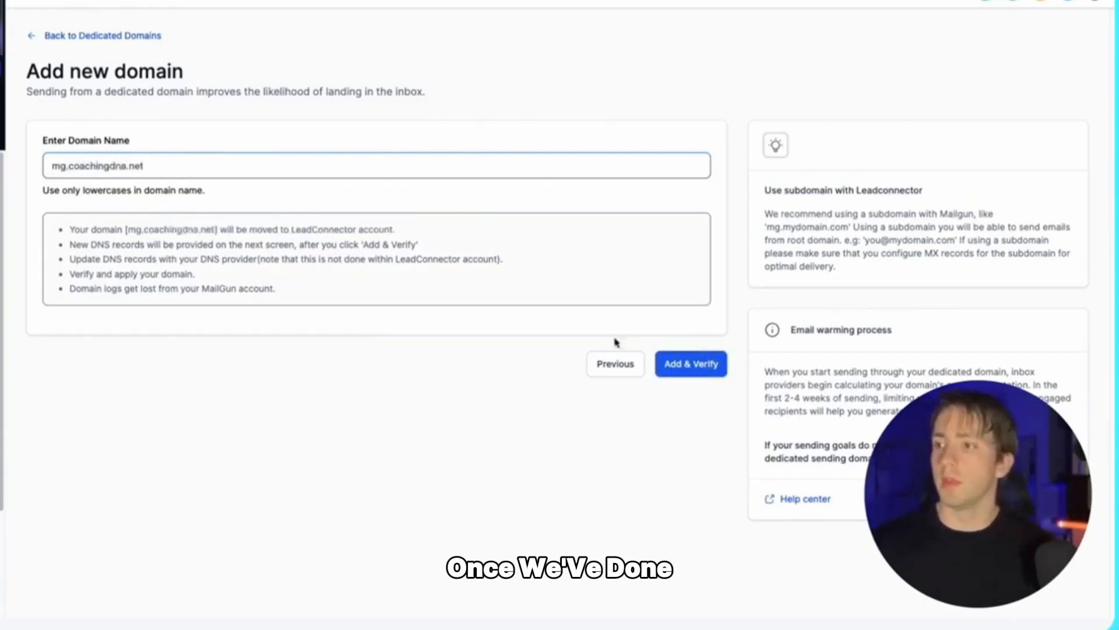
Step: Submit mg.coachingdna.net with Add & Verify and continue connecting the subdomain
click(681, 369)
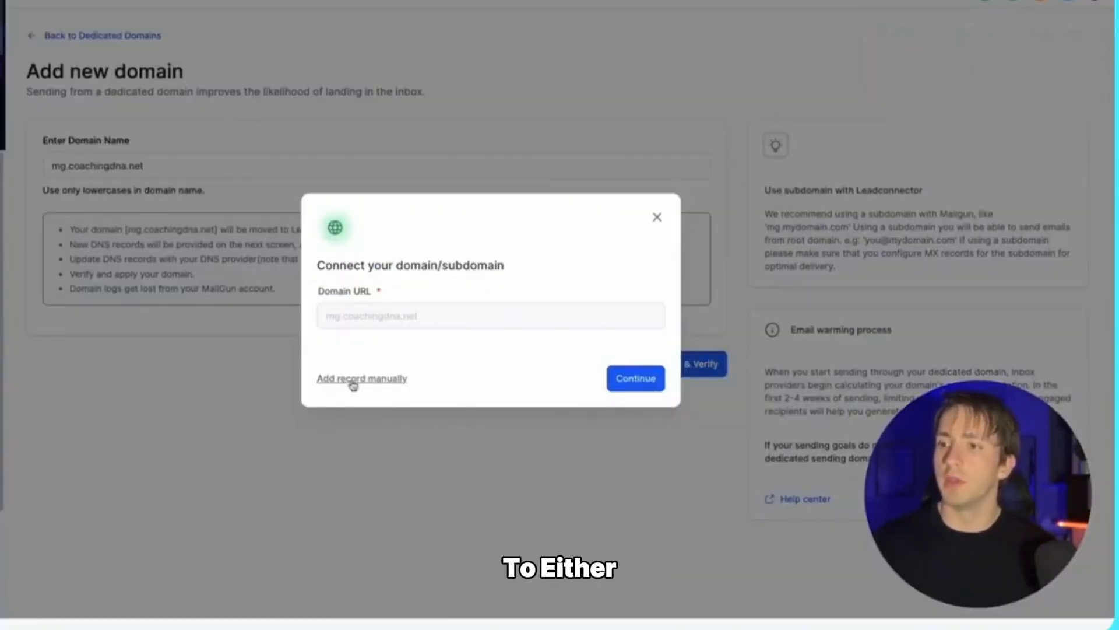
click(634, 382)
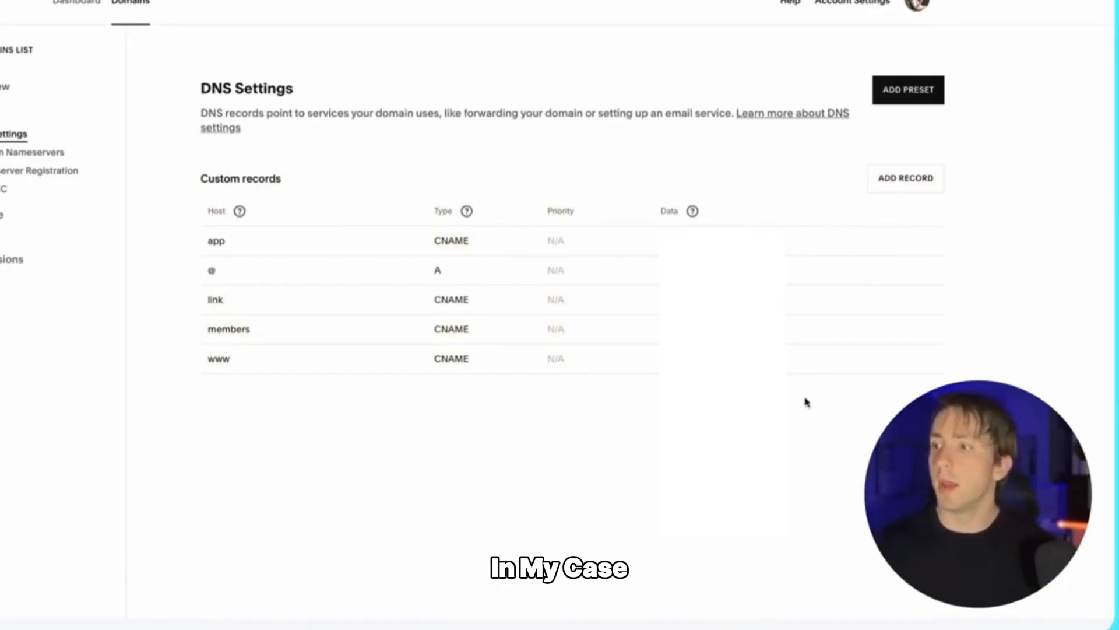
Step: Highlight the existing custom DNS records in the Squarespace DNS settings
drag(825, 387, 416, 265)
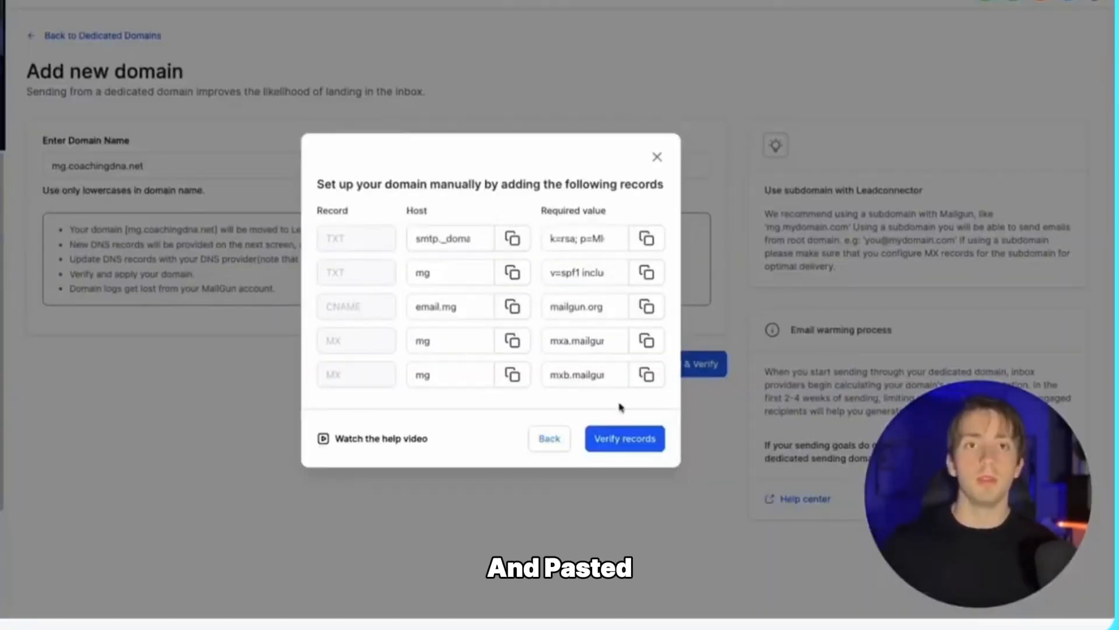
Step: Verify mg.coachingdna.net's DNS records and check the optional DMARC record's status
click(637, 448)
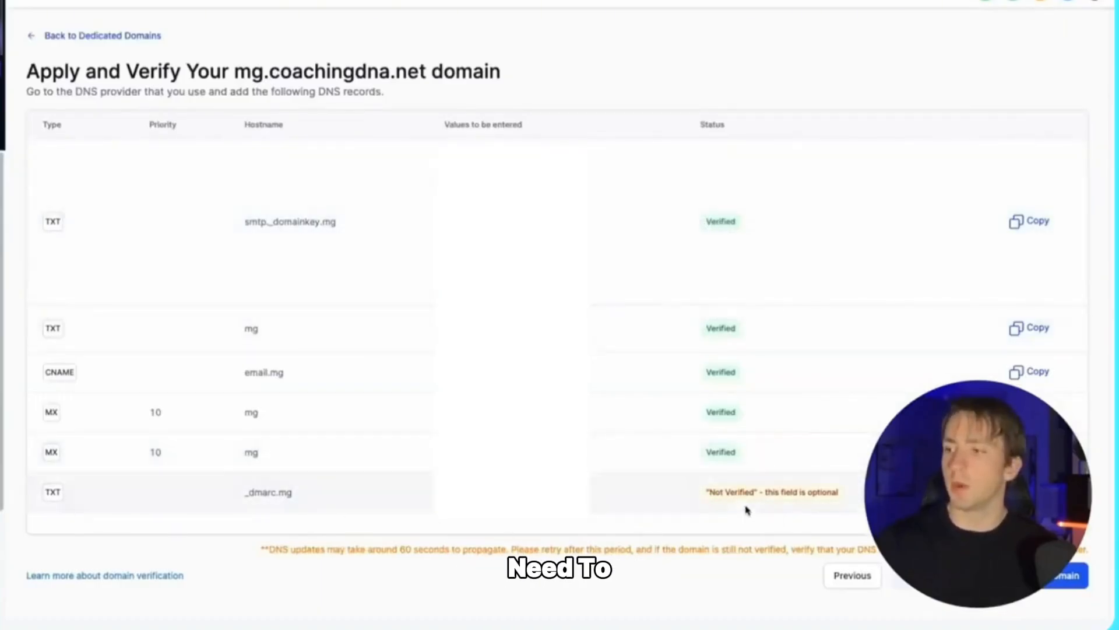
drag(705, 492, 836, 495)
click(836, 495)
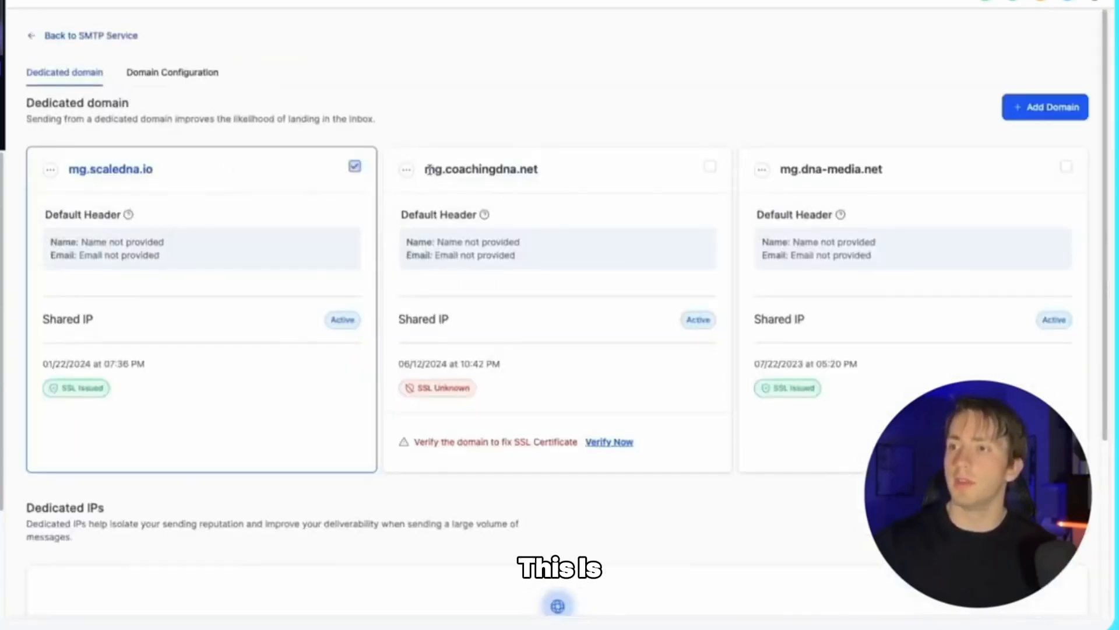
Step: Re-run verification on mg.coachingdna.net to resolve its SSL certificate warning
drag(430, 169, 534, 174)
click(559, 222)
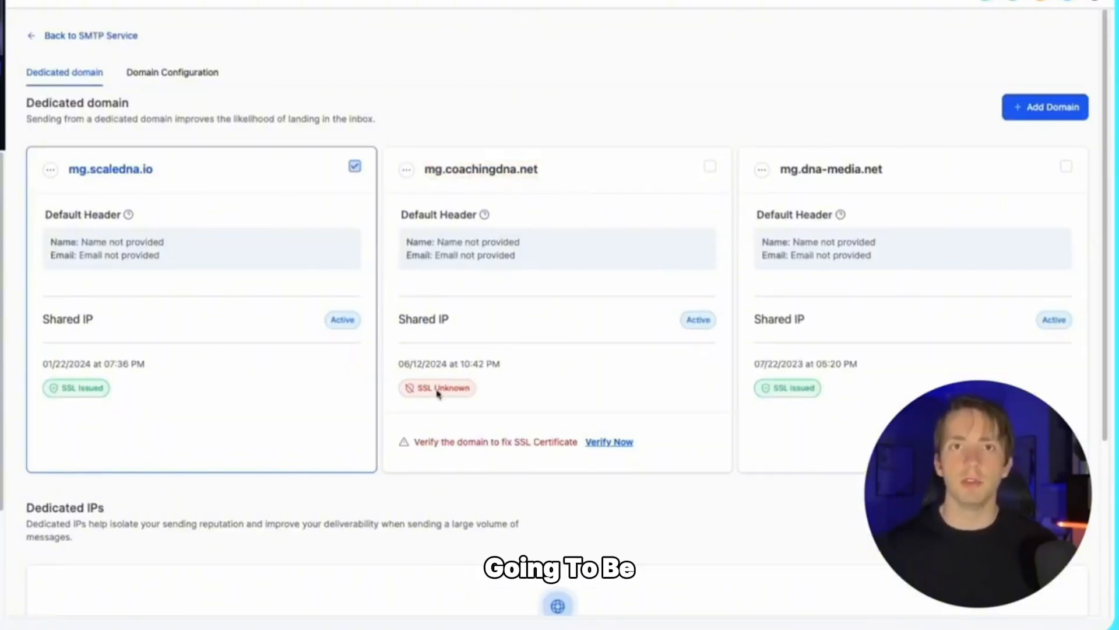
drag(412, 446, 516, 443)
click(519, 443)
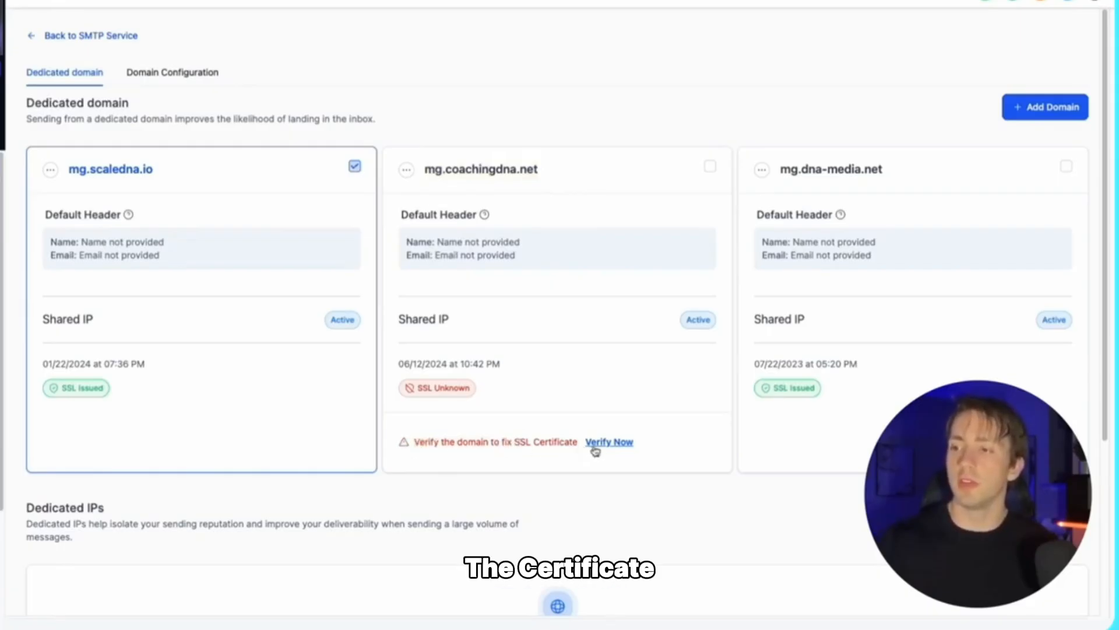
click(609, 448)
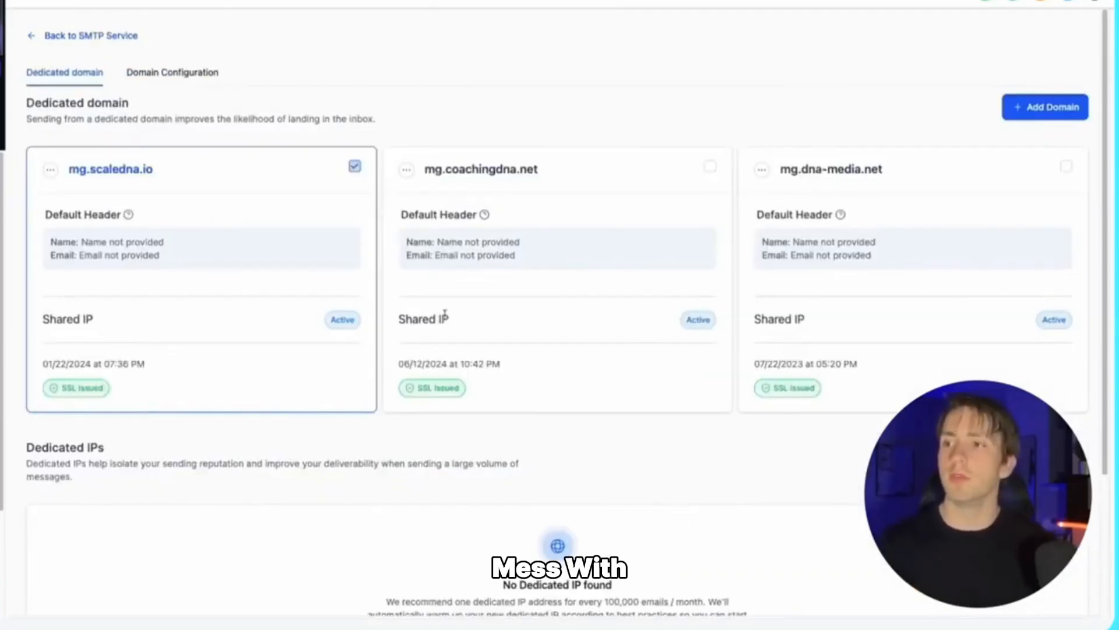
Step: Review mg.coachingdna.net's empty Default Header and domain name on its card
drag(399, 217, 512, 220)
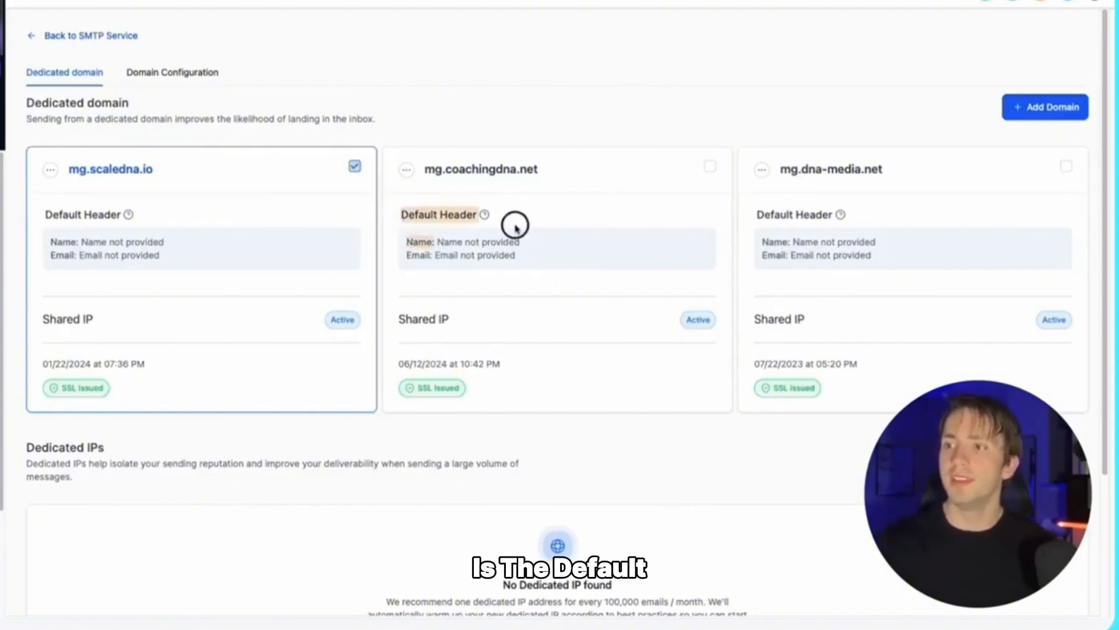
click(507, 225)
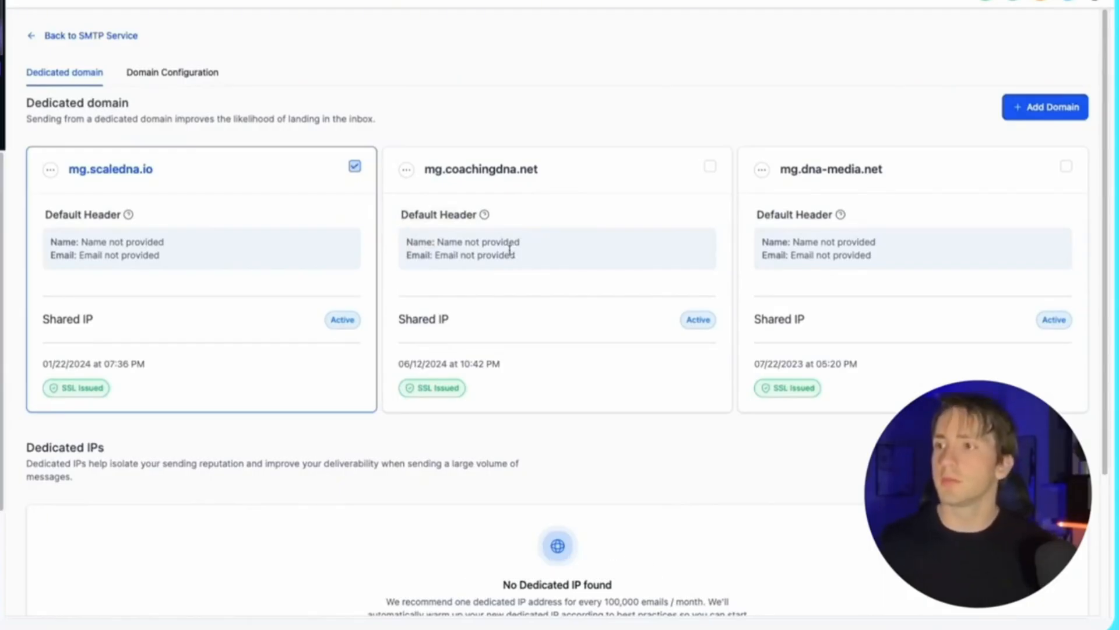
drag(425, 177, 542, 175)
click(543, 177)
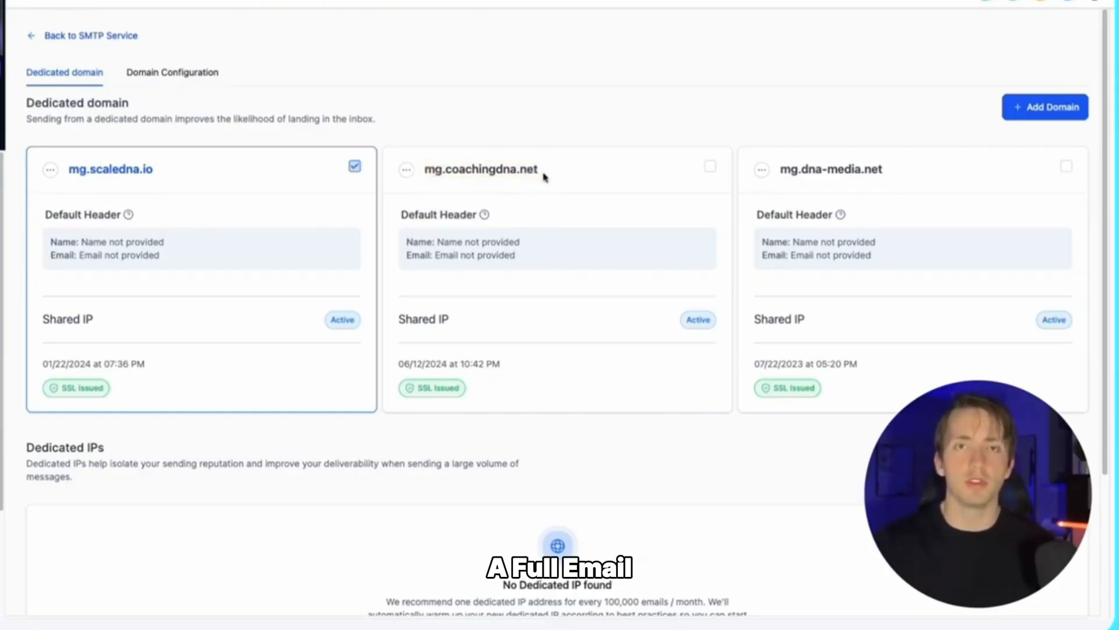
click(408, 171)
click(395, 100)
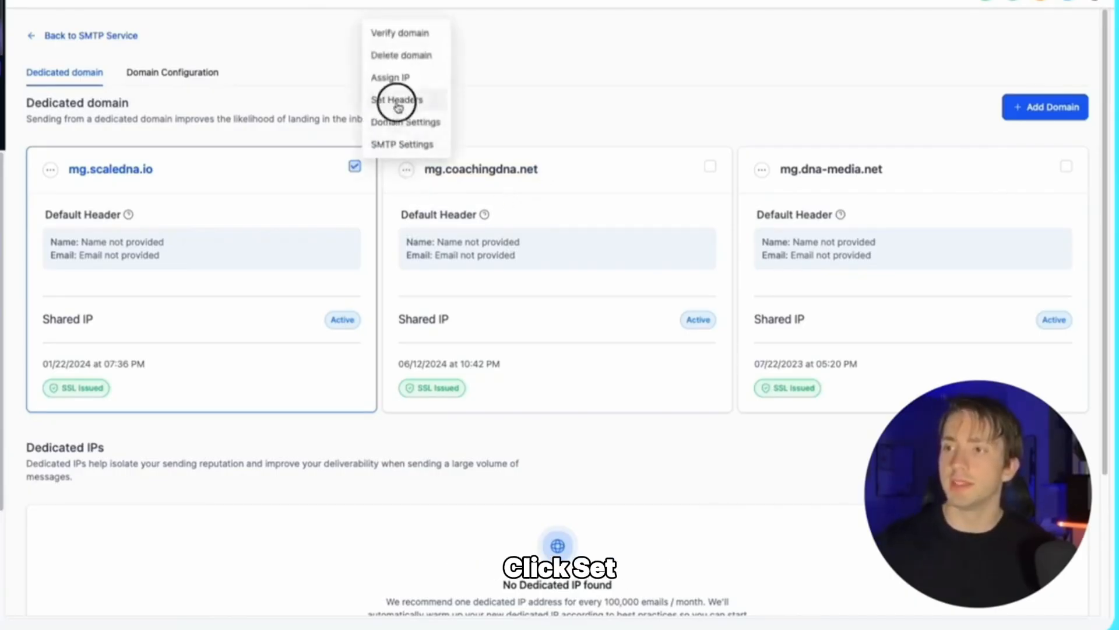
click(458, 312)
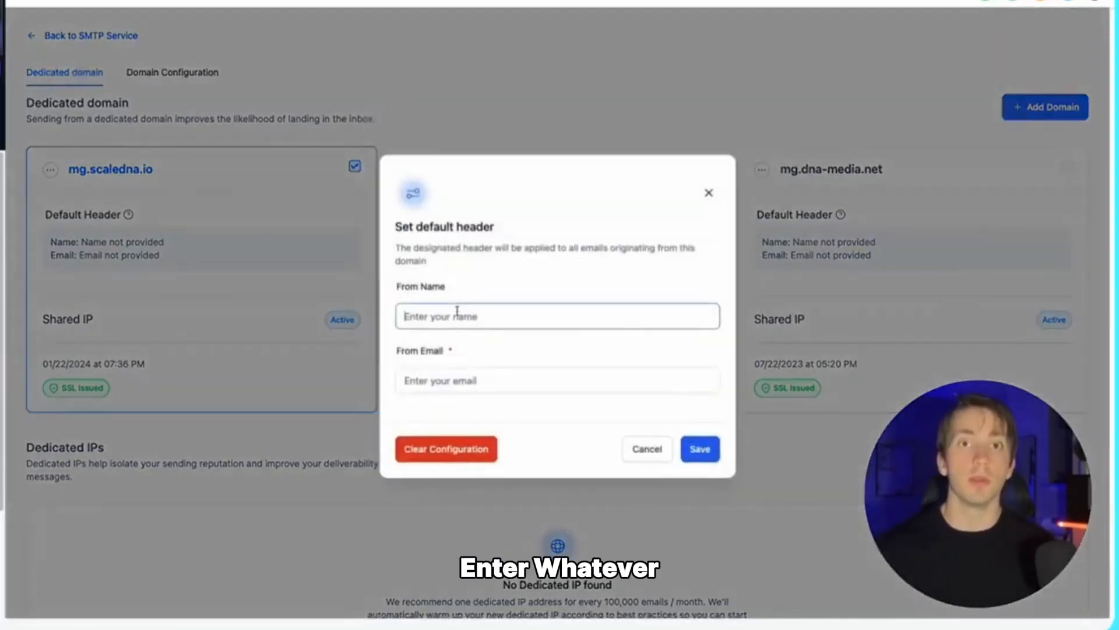
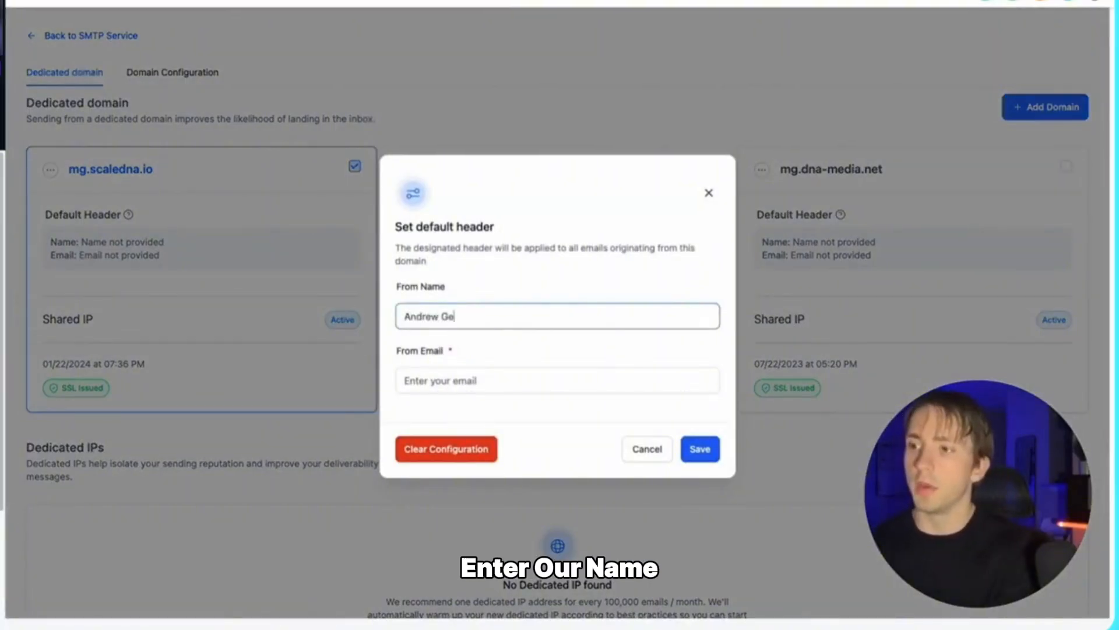
click(501, 382)
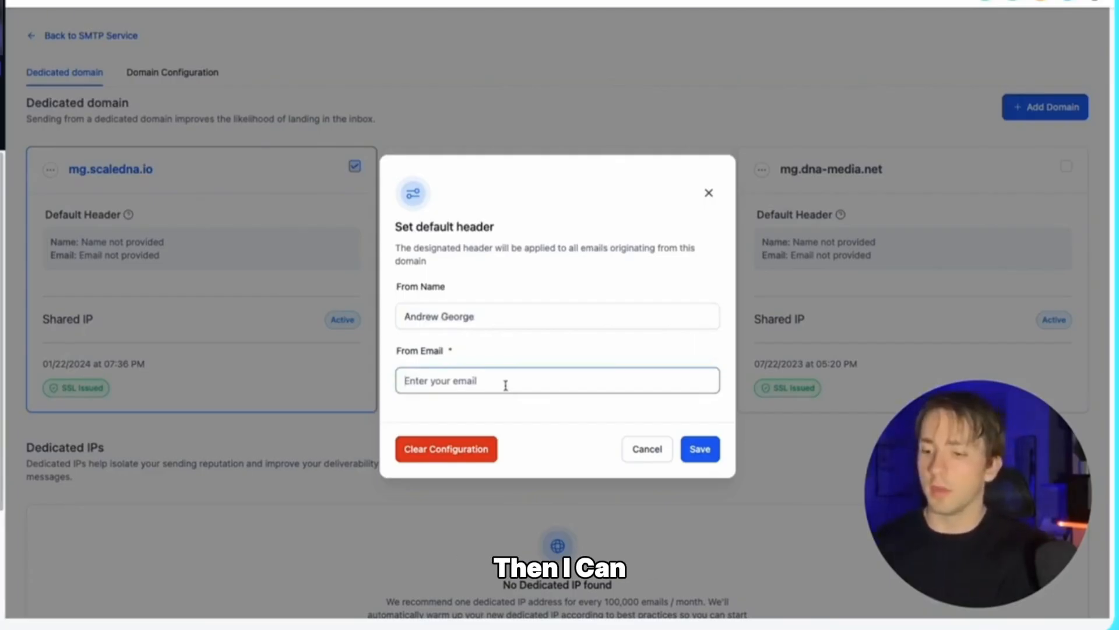
click(697, 449)
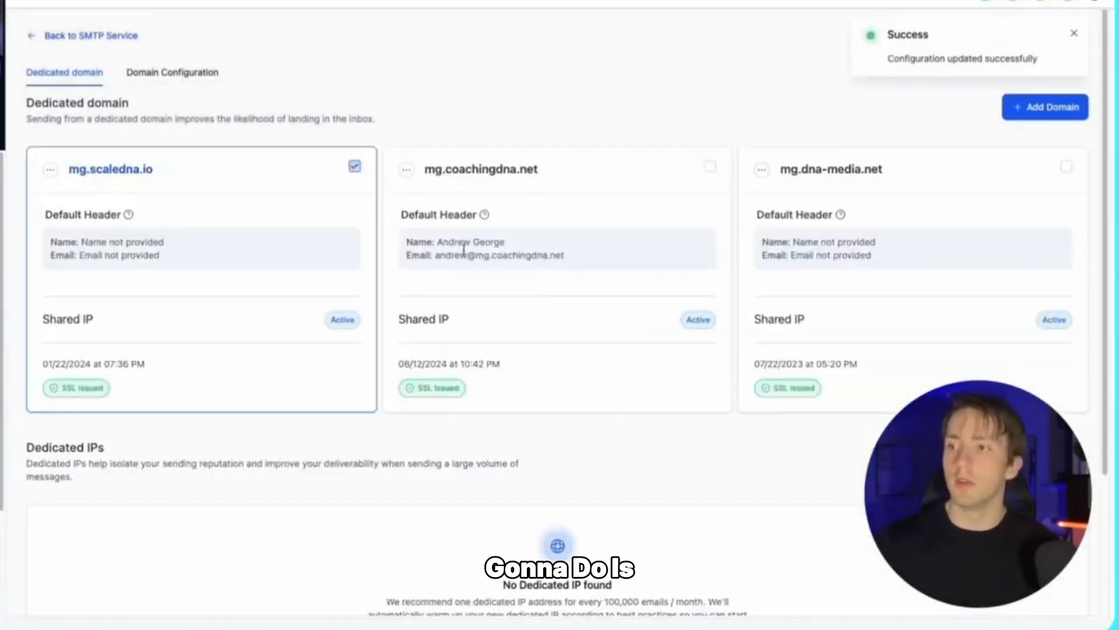
Step: Bring up the … actions menu for mg.coachingdna.net
mouse_move(413, 242)
mouse_down()
mouse_move(565, 255)
mouse_move(400, 244)
mouse_move(413, 252)
mouse_up()
click(580, 257)
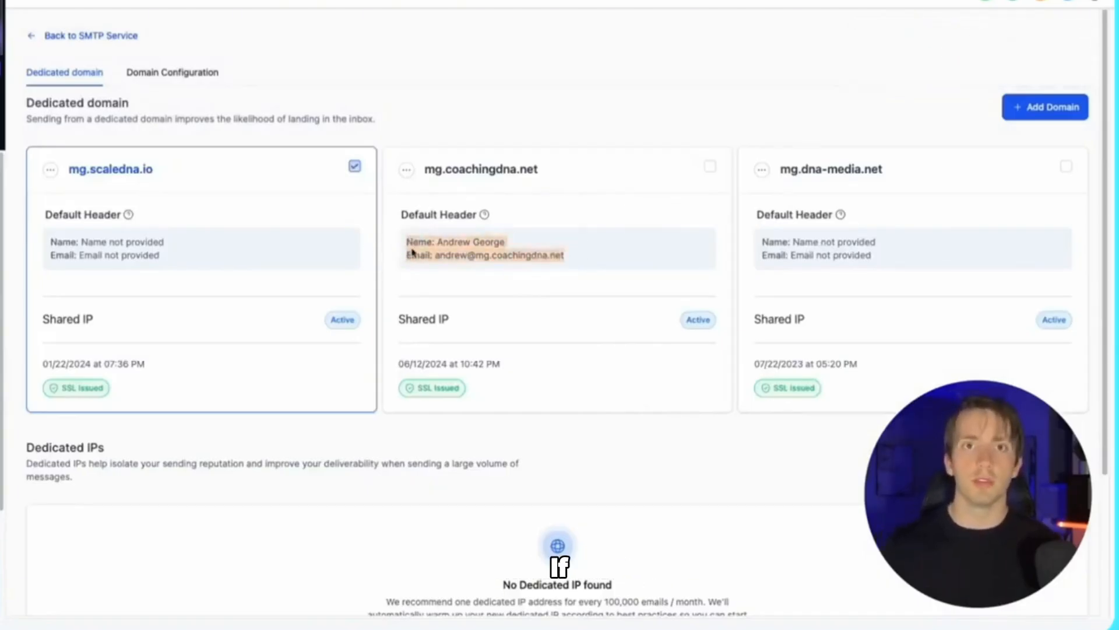
click(406, 169)
click(407, 169)
click(408, 168)
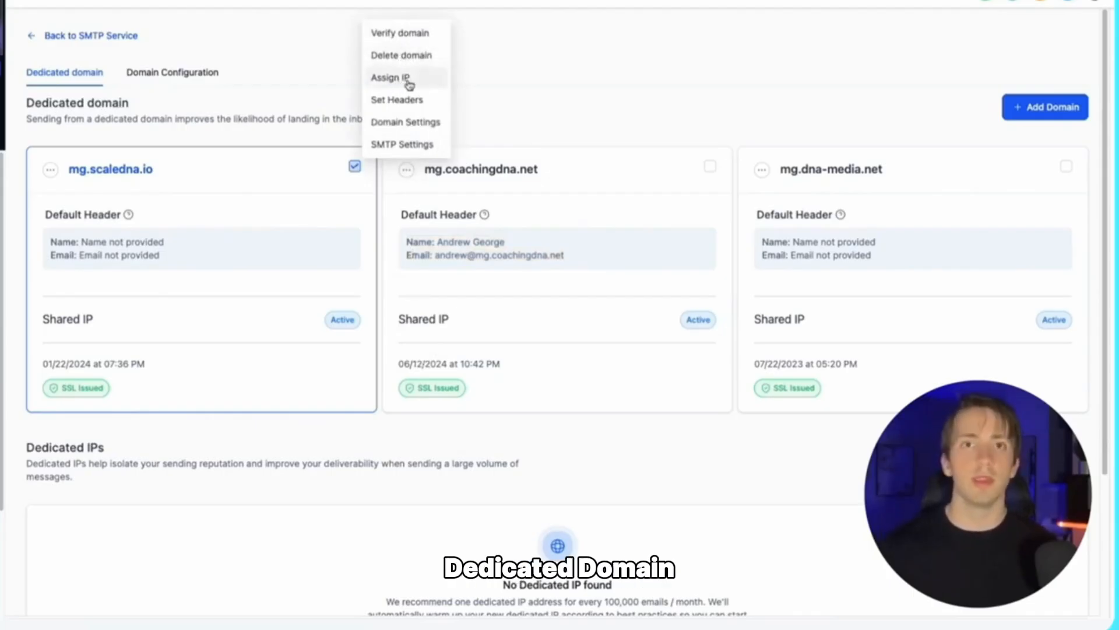
Step: Check mg.coachingdna.net's Domain Settings and SMTP credentials showing server smtp.mailgun.org
click(412, 124)
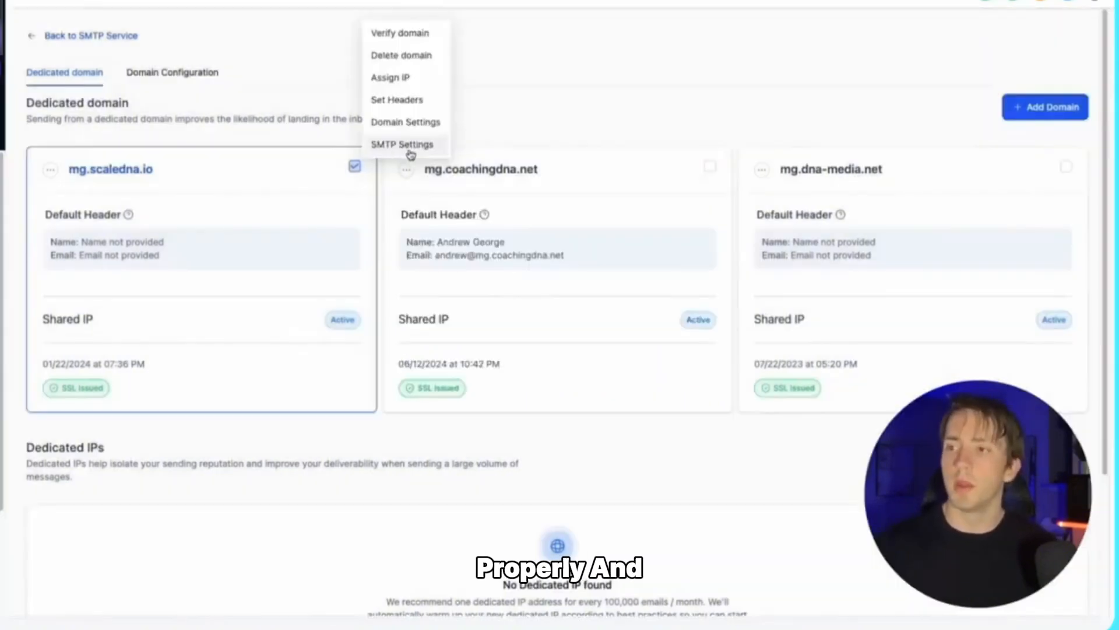
click(411, 149)
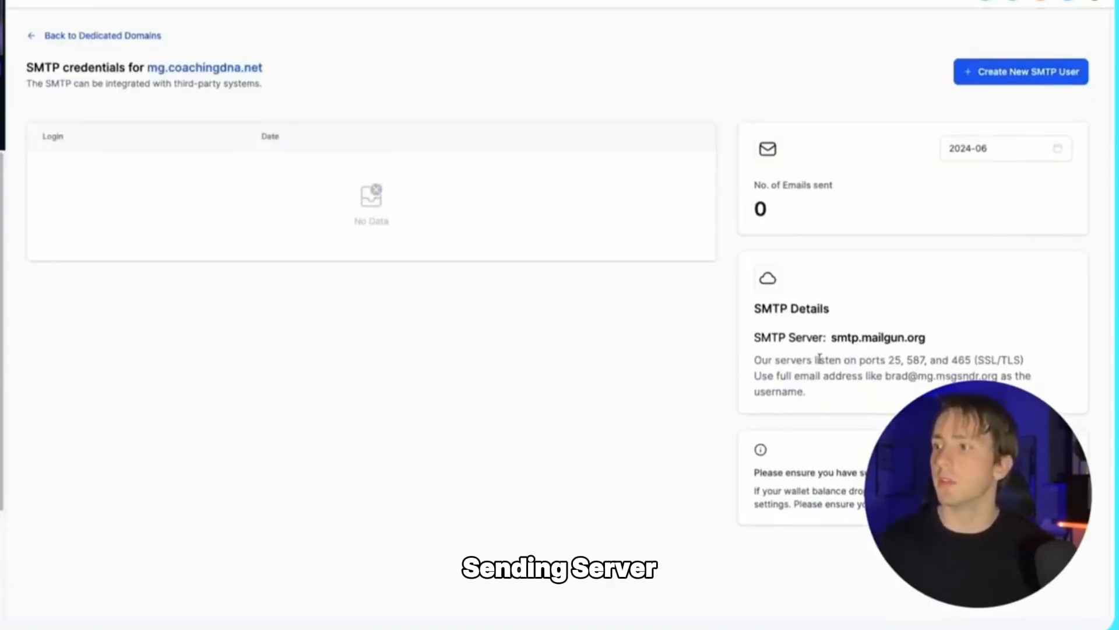
drag(754, 338, 982, 344)
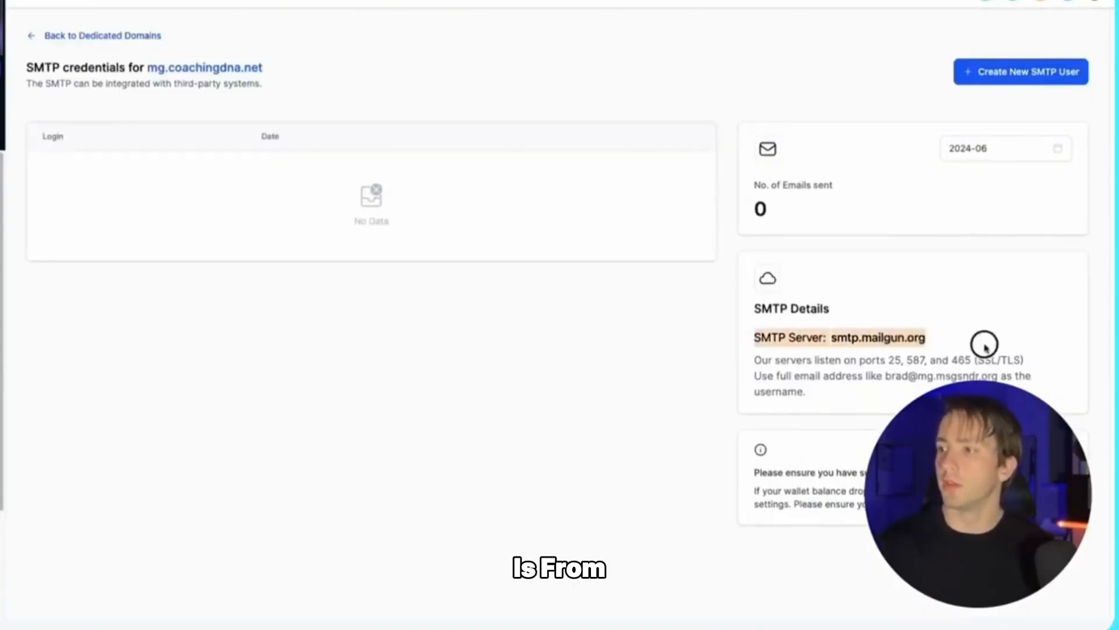
click(984, 348)
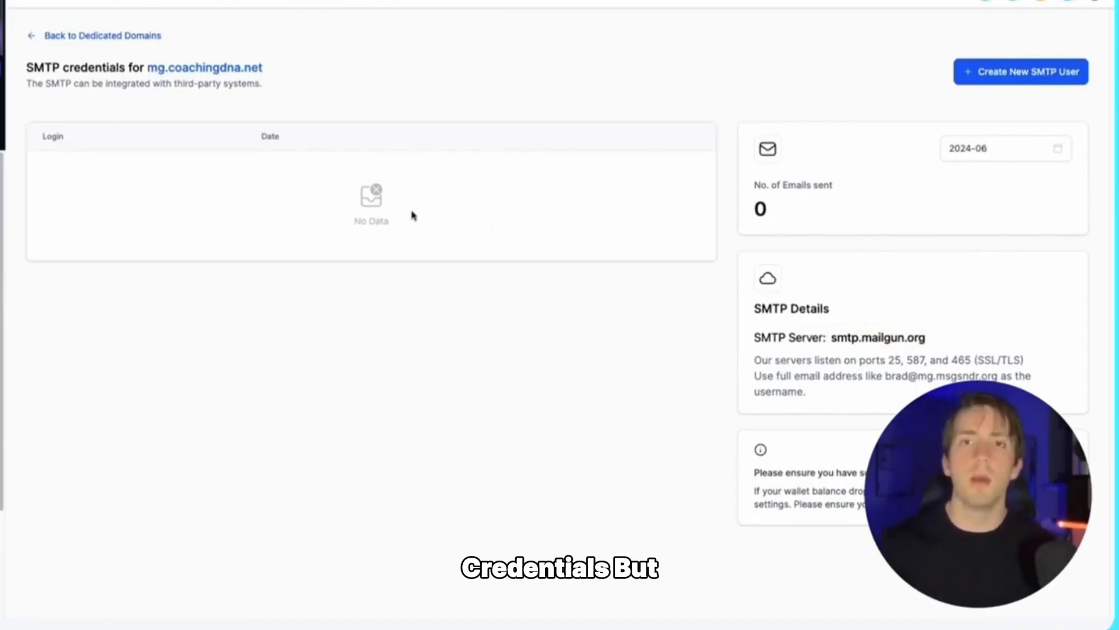
click(118, 37)
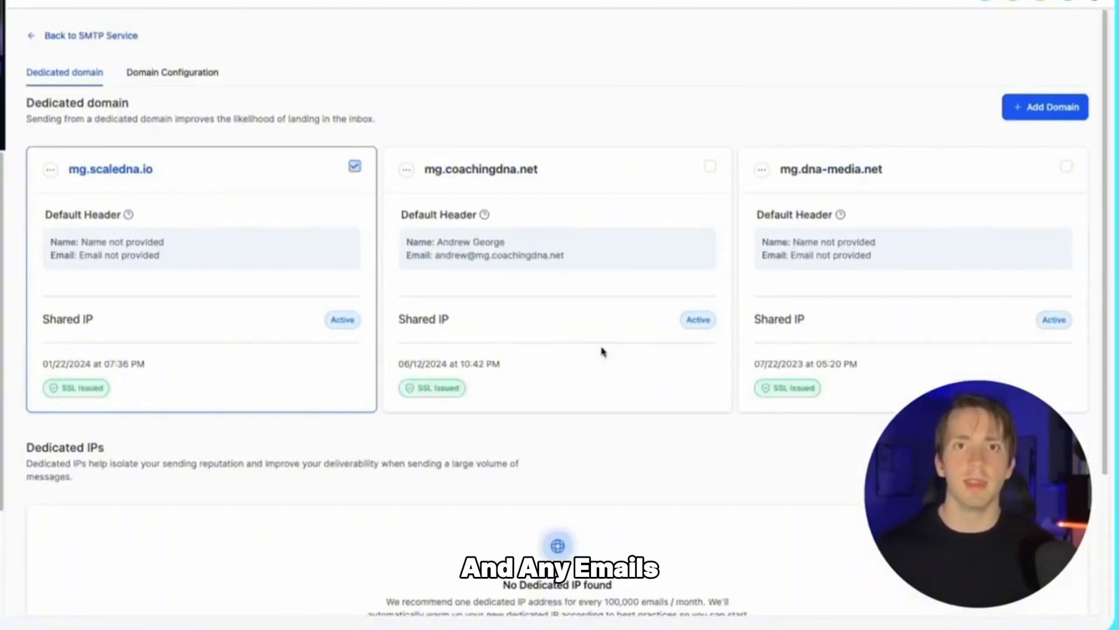
Step: Tick mg.coachingdna.net's card to make it the default sending domain
click(708, 168)
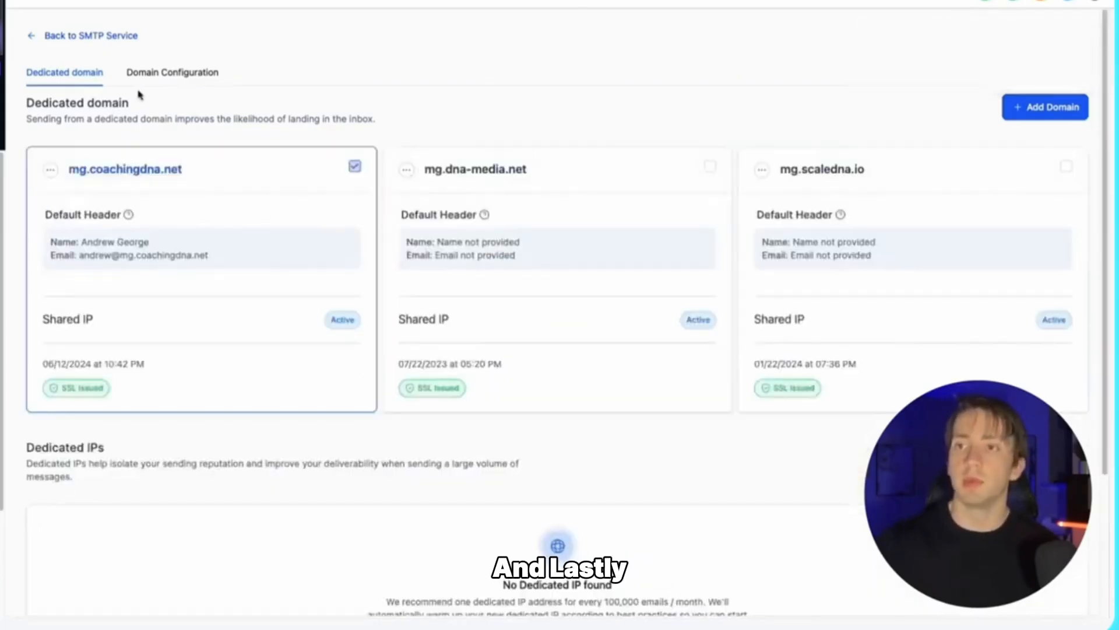
Step: Review the Domain Configuration fields: Workflow, One-One, Campaign, Bulk and Default Dedicated Domain
click(173, 82)
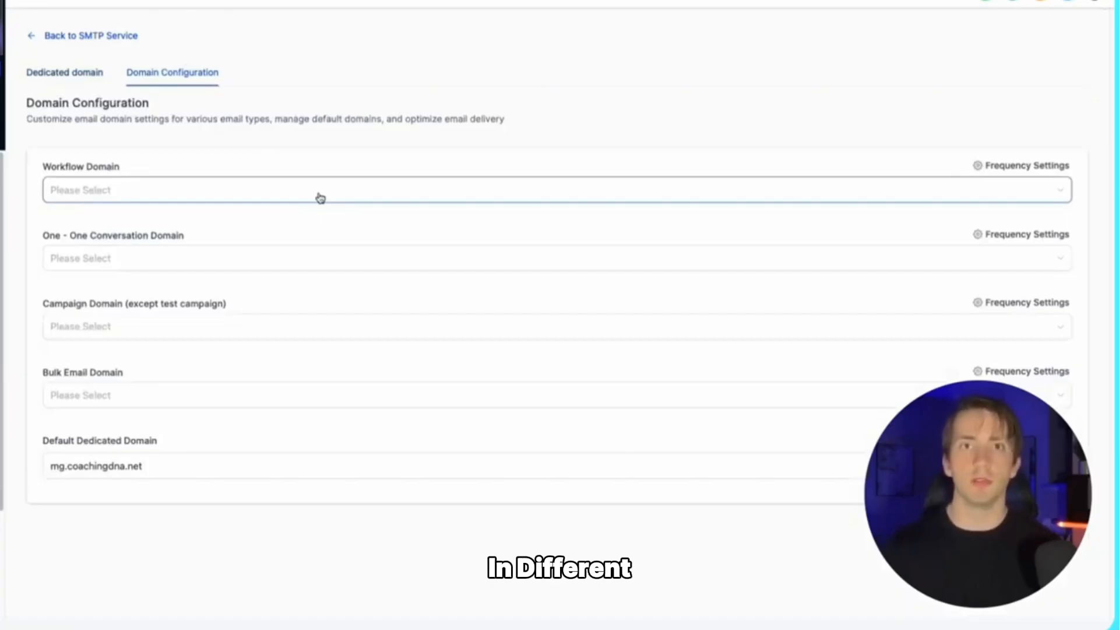
drag(49, 167, 143, 168)
drag(42, 236, 203, 239)
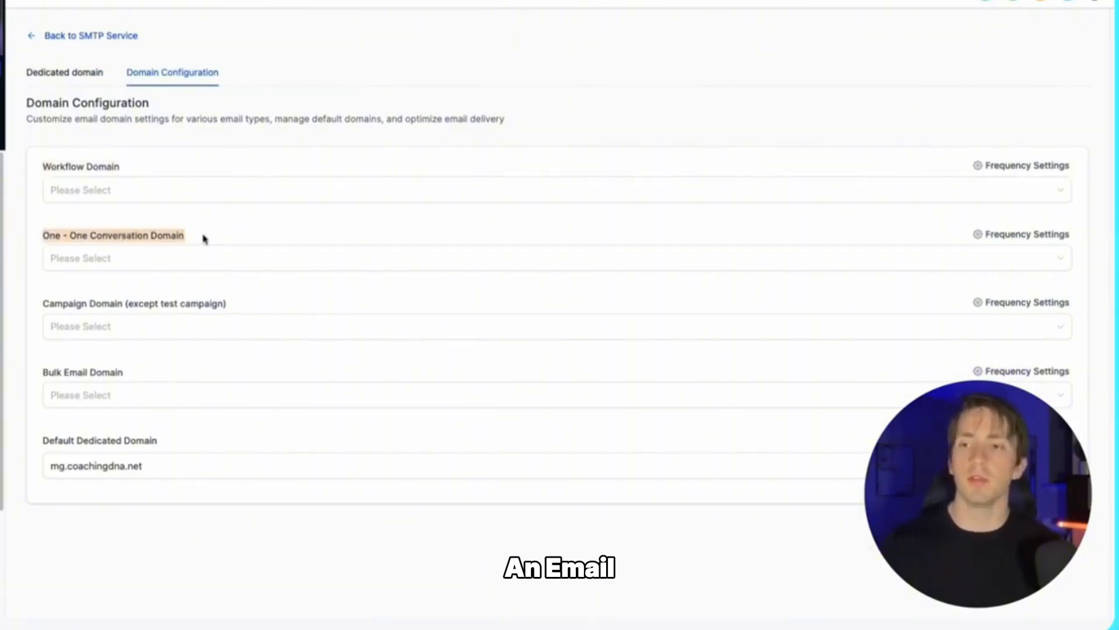
drag(43, 303, 260, 303)
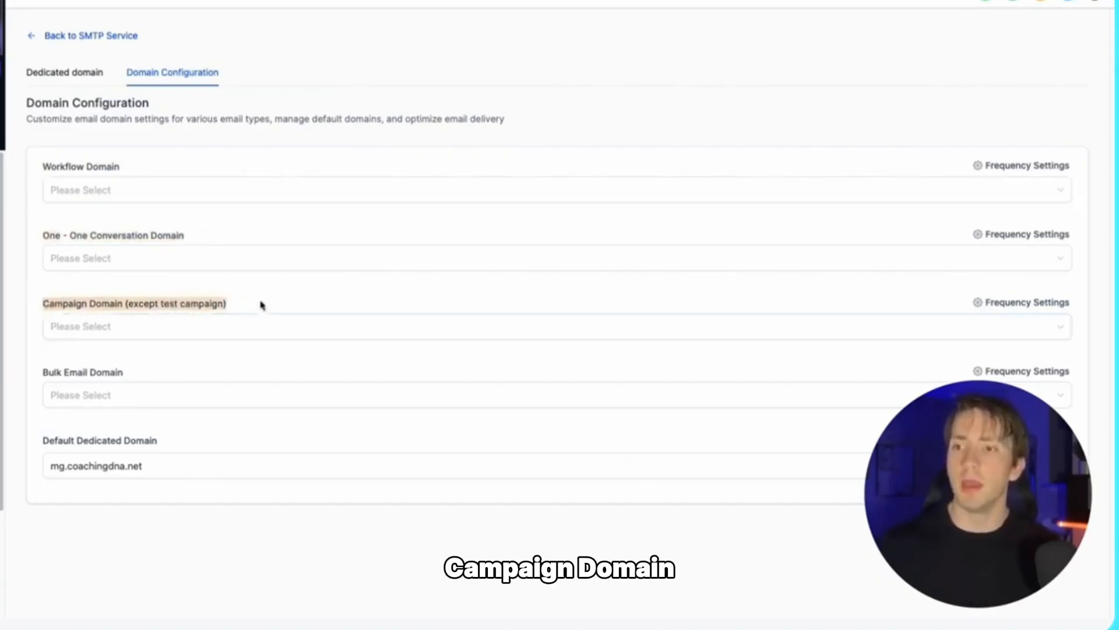
drag(127, 304, 274, 300)
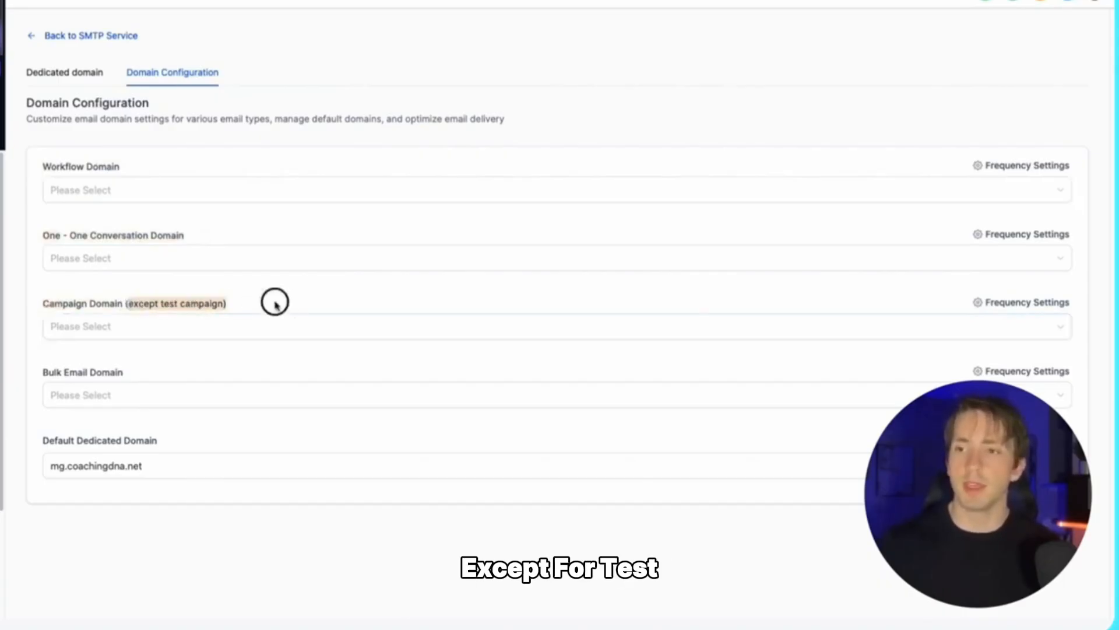
drag(42, 370, 135, 382)
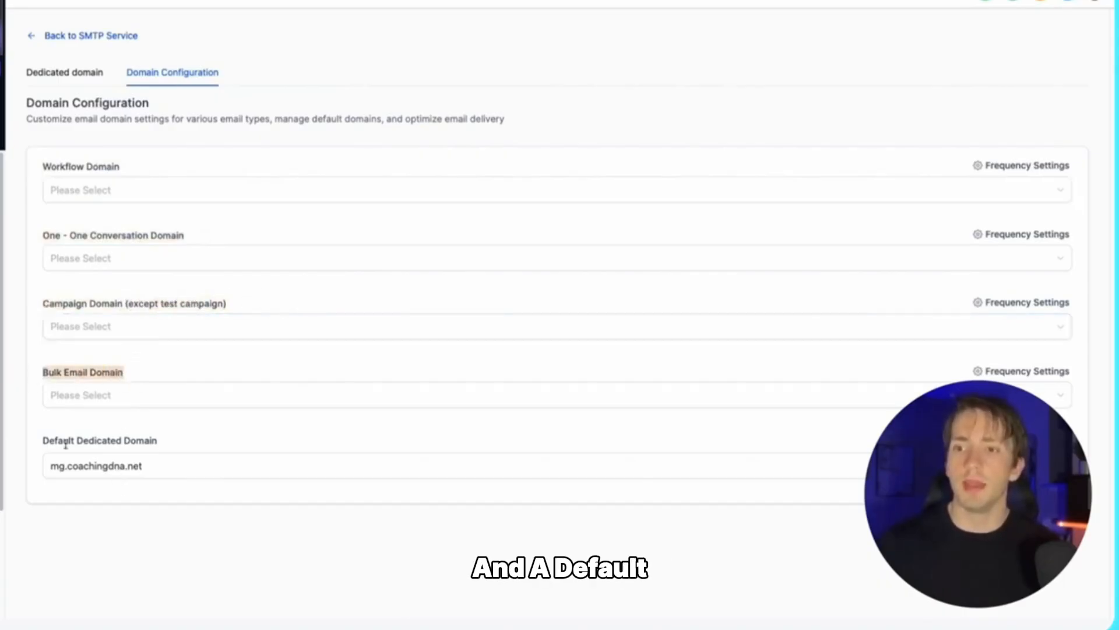
drag(43, 440, 240, 439)
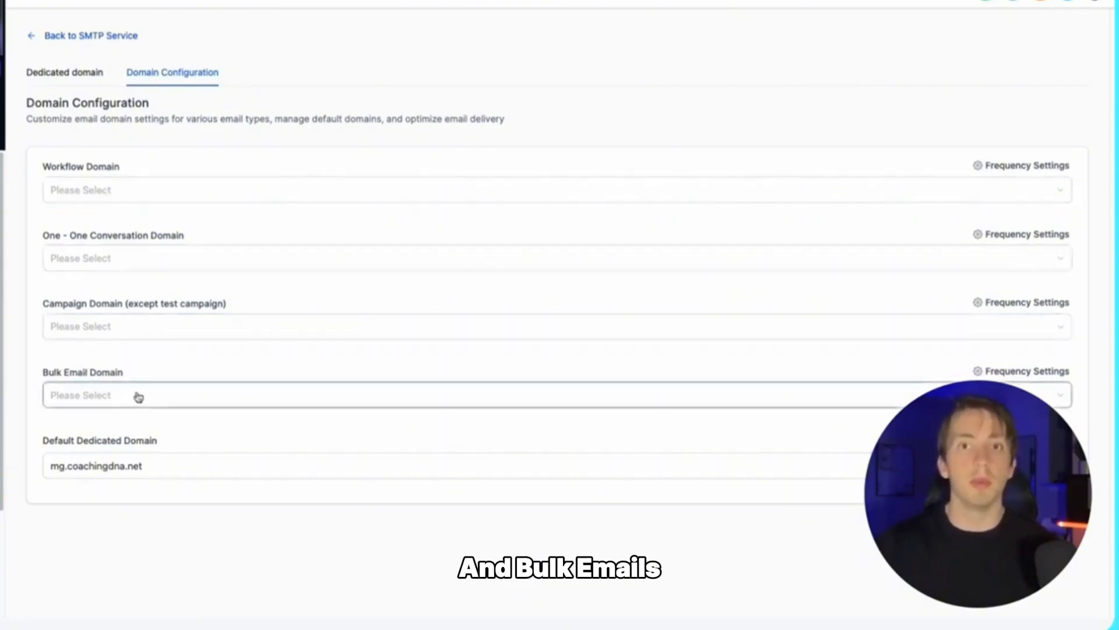
click(168, 190)
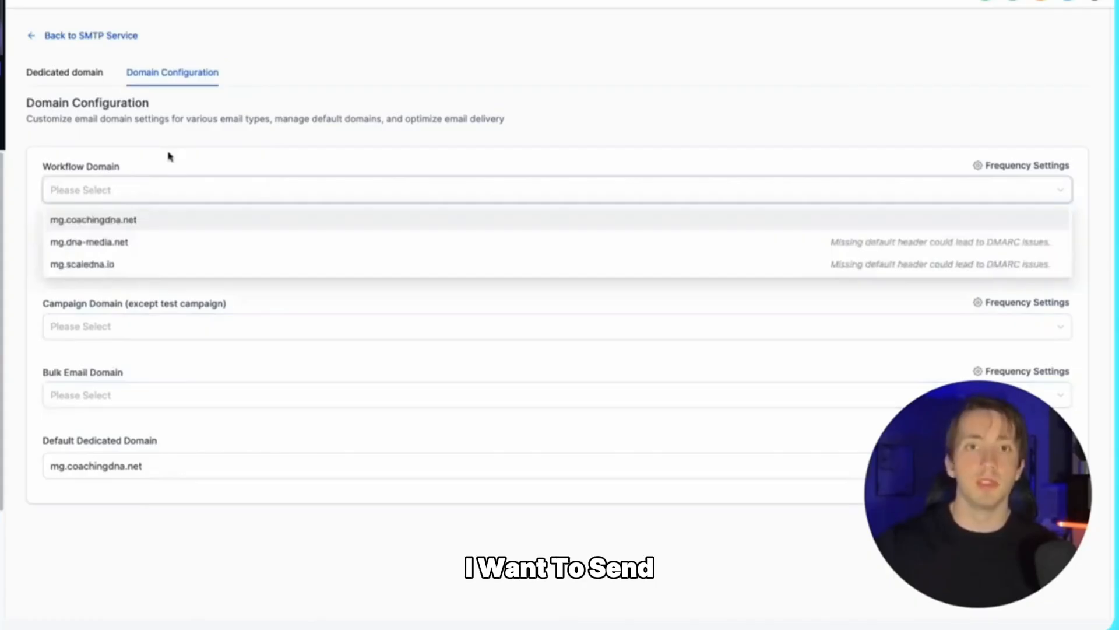
click(110, 220)
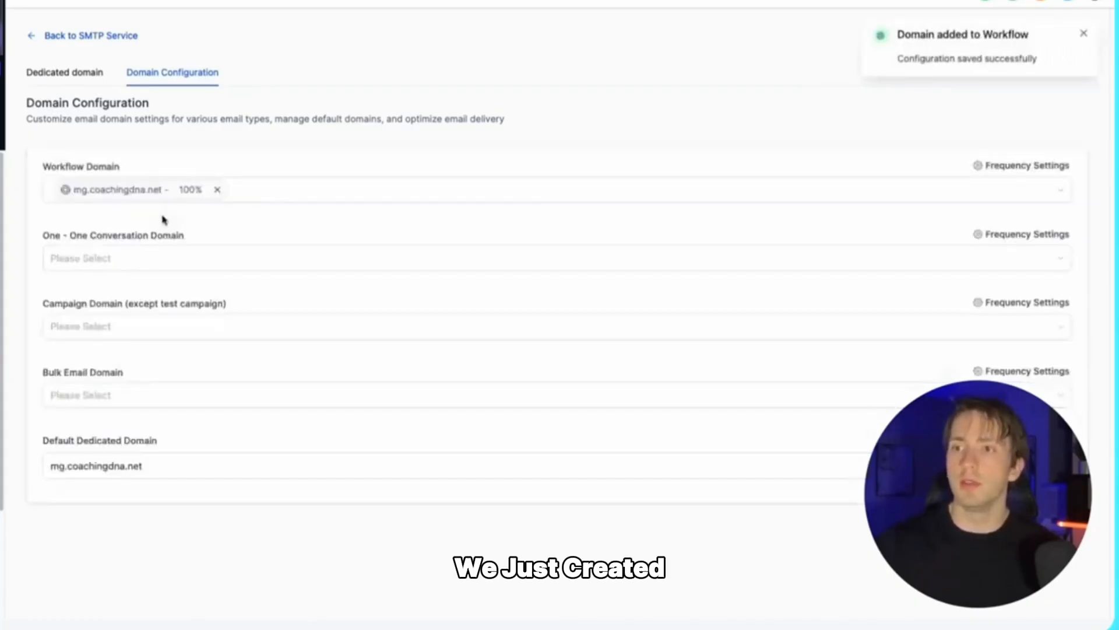
click(78, 255)
click(106, 255)
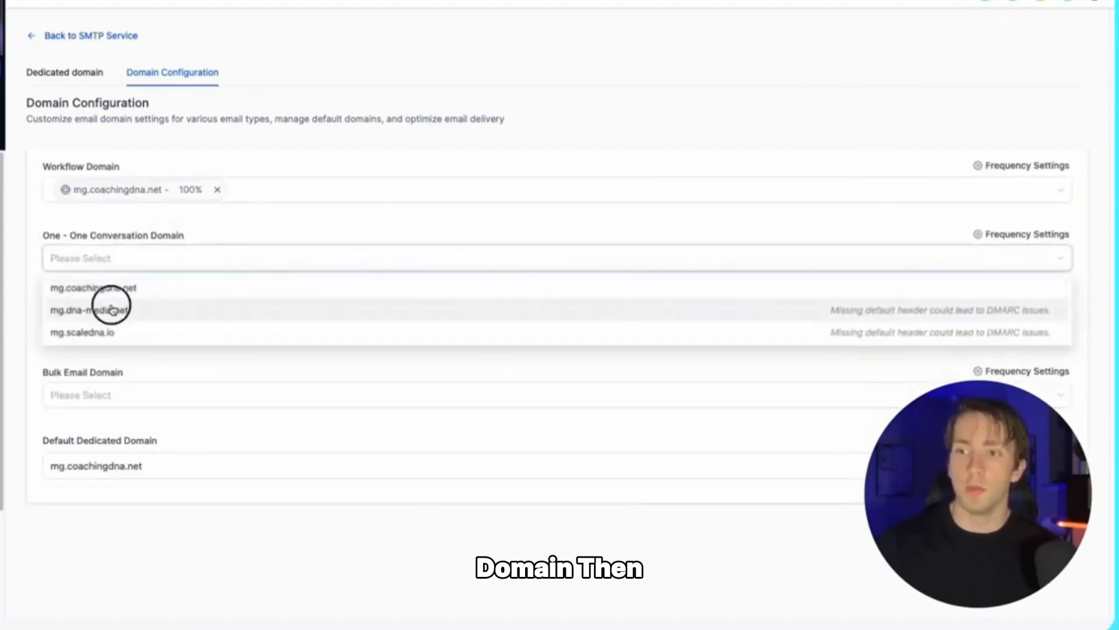
click(111, 307)
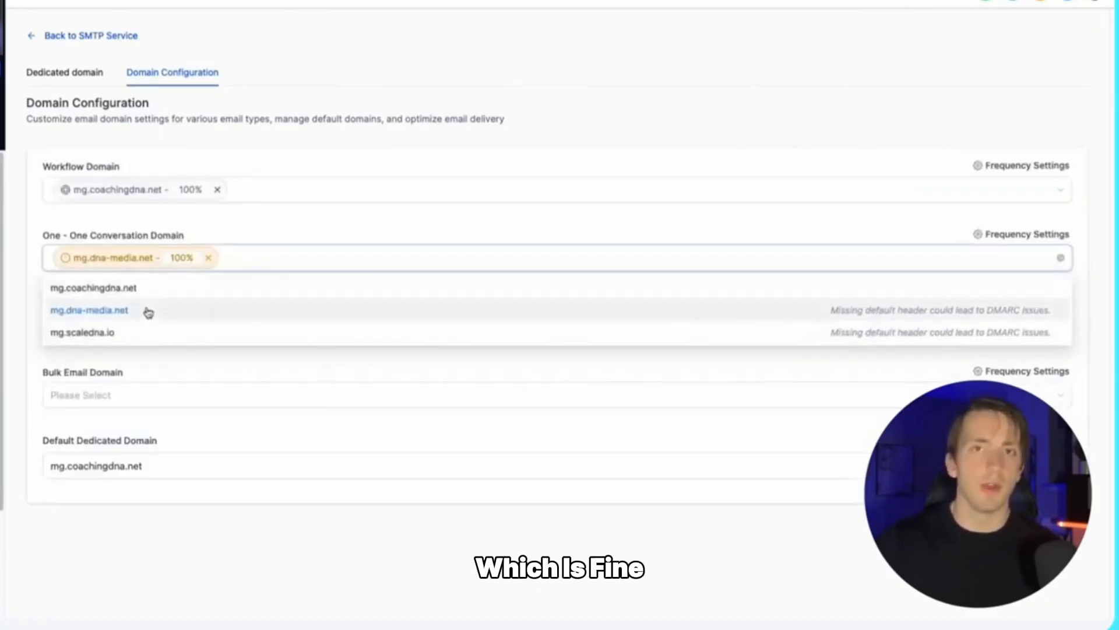
click(146, 252)
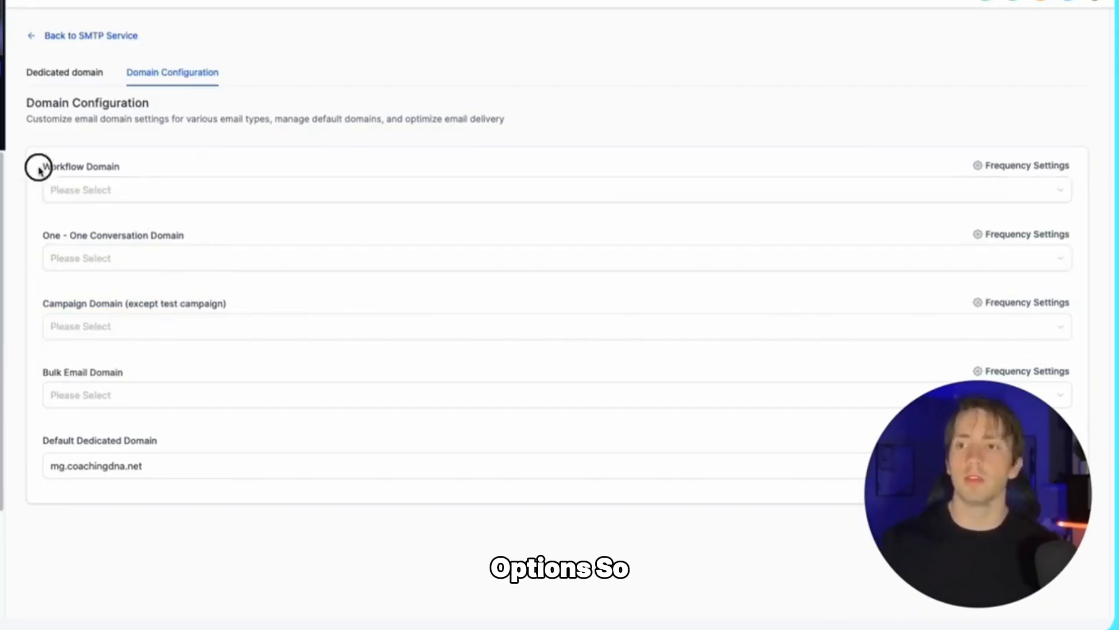
Step: Assign mg.coachingdna.net and mg.dna-media.net as the two Workflow Domain sending domains
drag(37, 167, 90, 167)
click(107, 190)
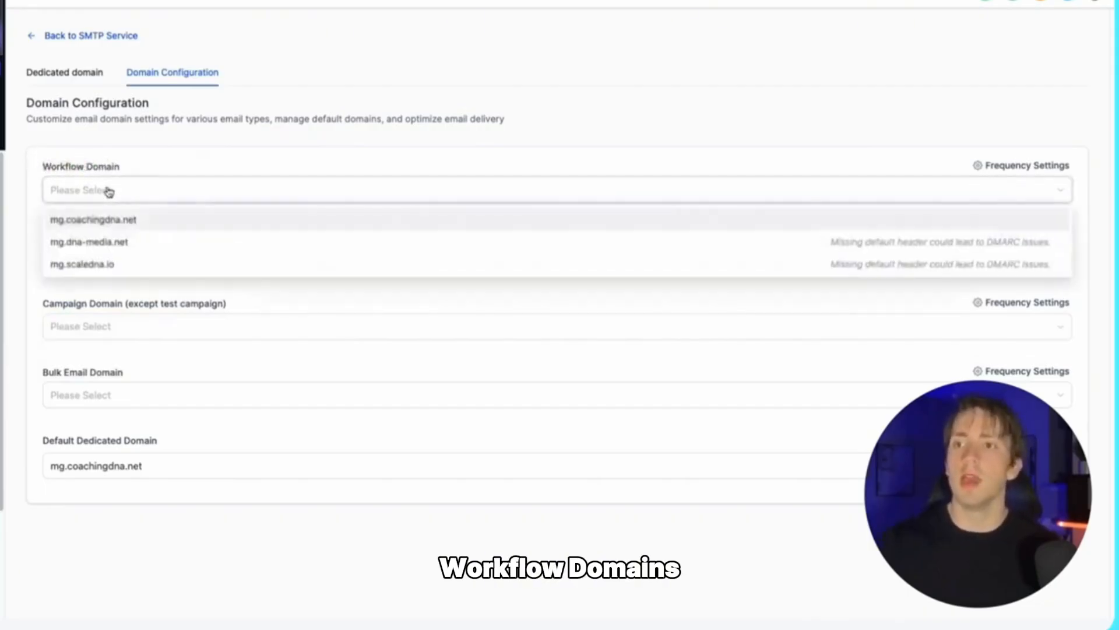
click(116, 222)
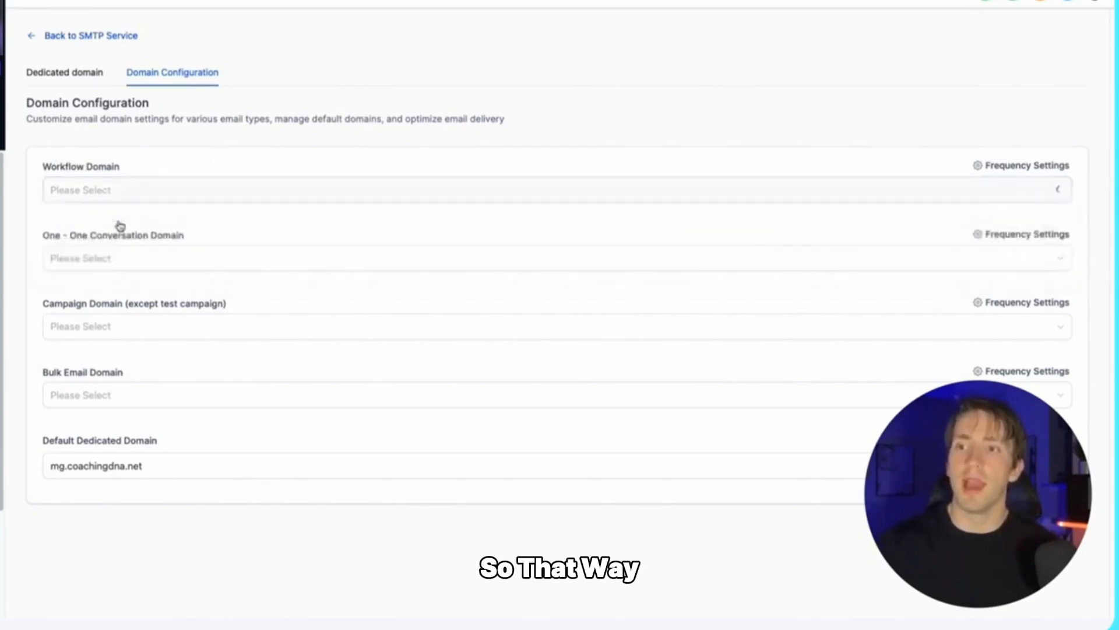
click(149, 199)
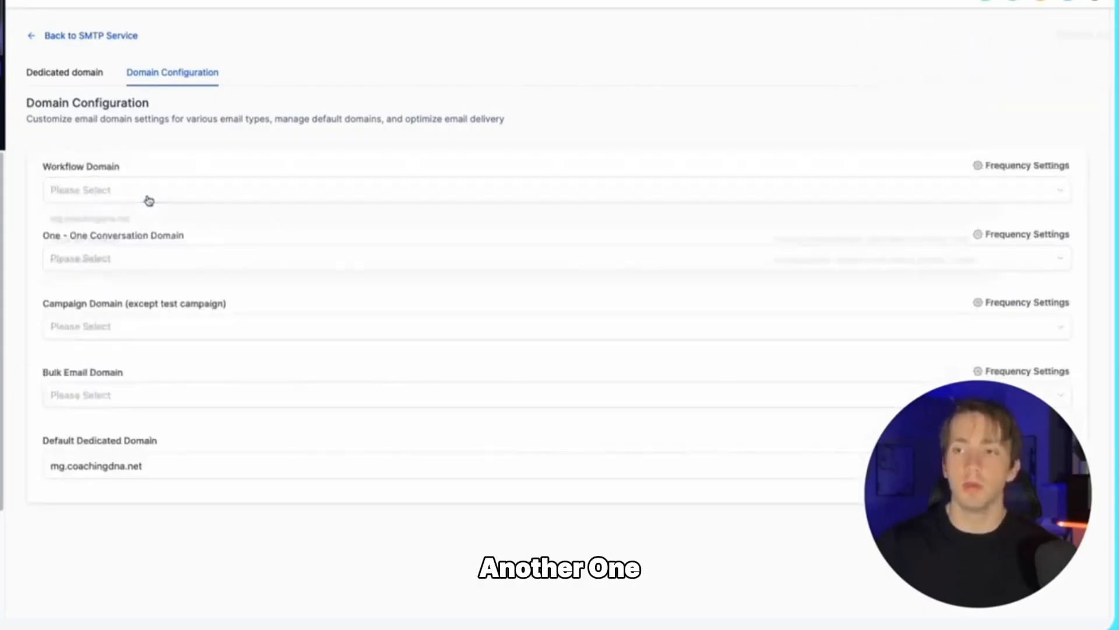
click(116, 222)
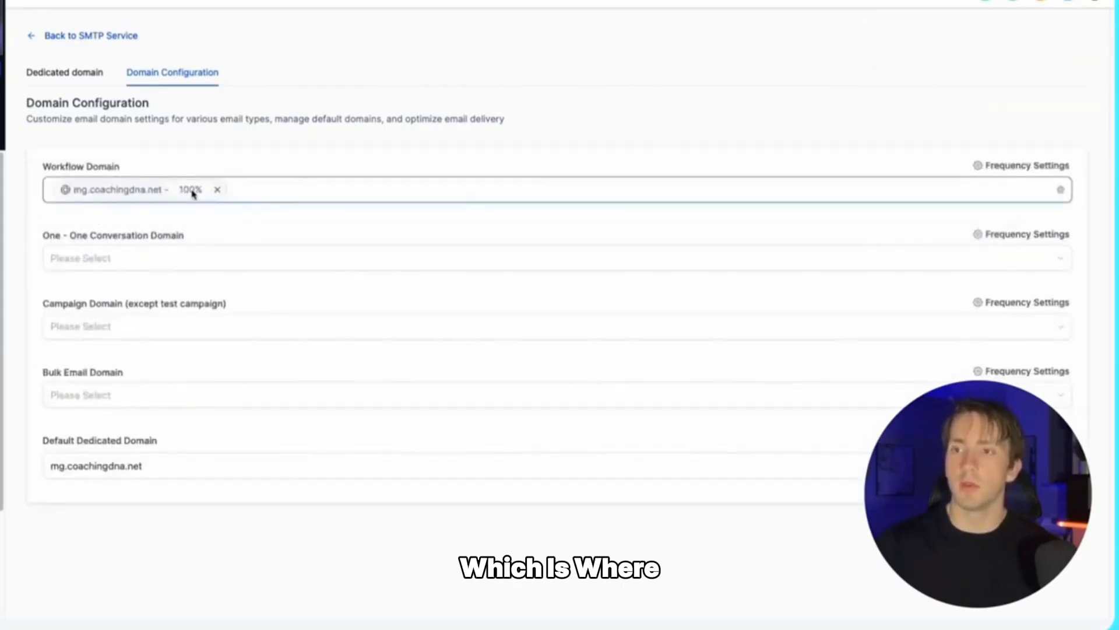
click(245, 195)
click(153, 248)
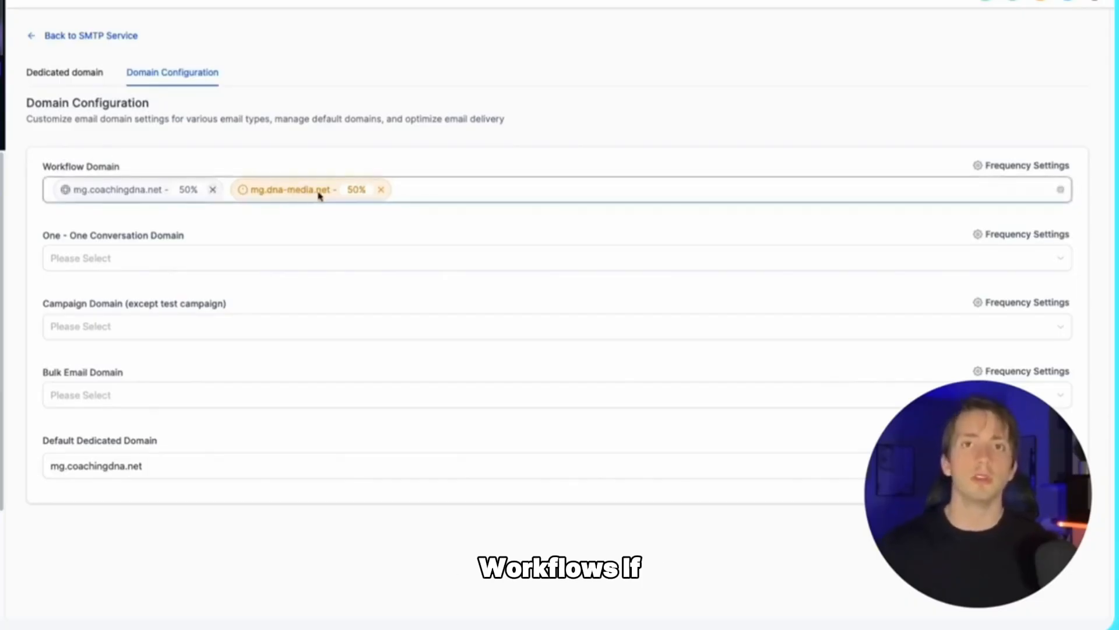
Step: In Frequency Settings, set mg.coachingdna.net to 30% and mg.dna-media.net to 70%
mouse_move(319, 194)
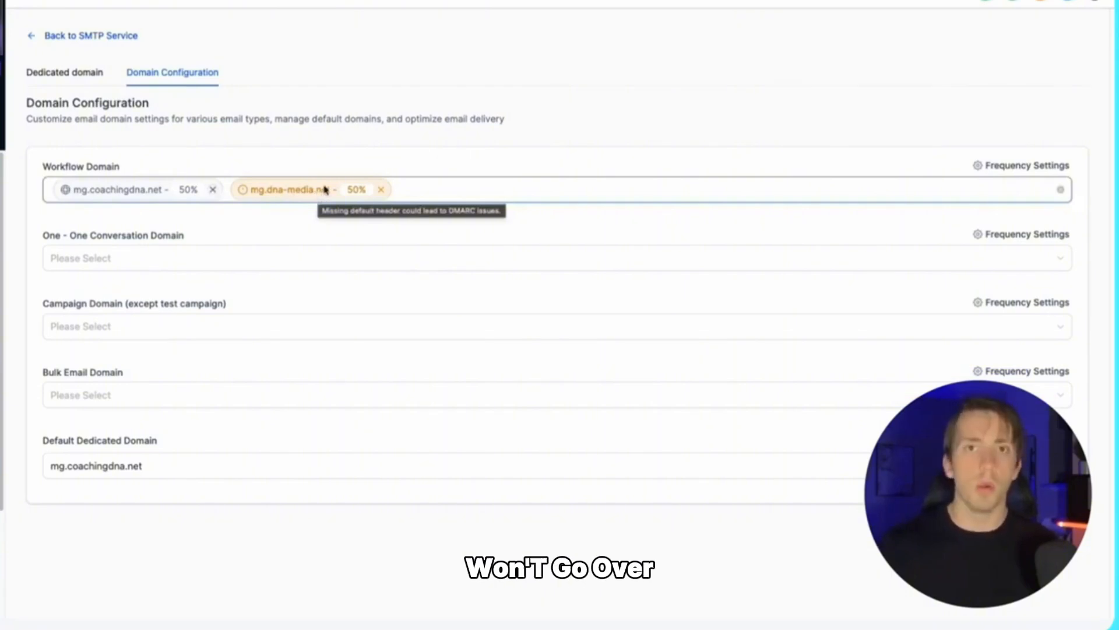
click(997, 168)
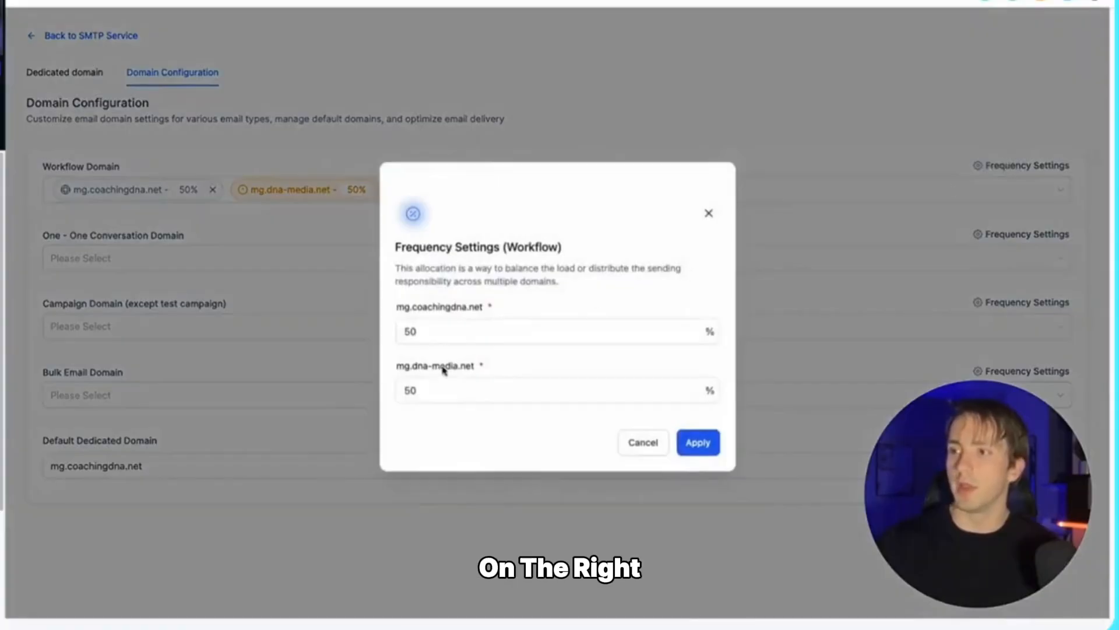
double_click(427, 336)
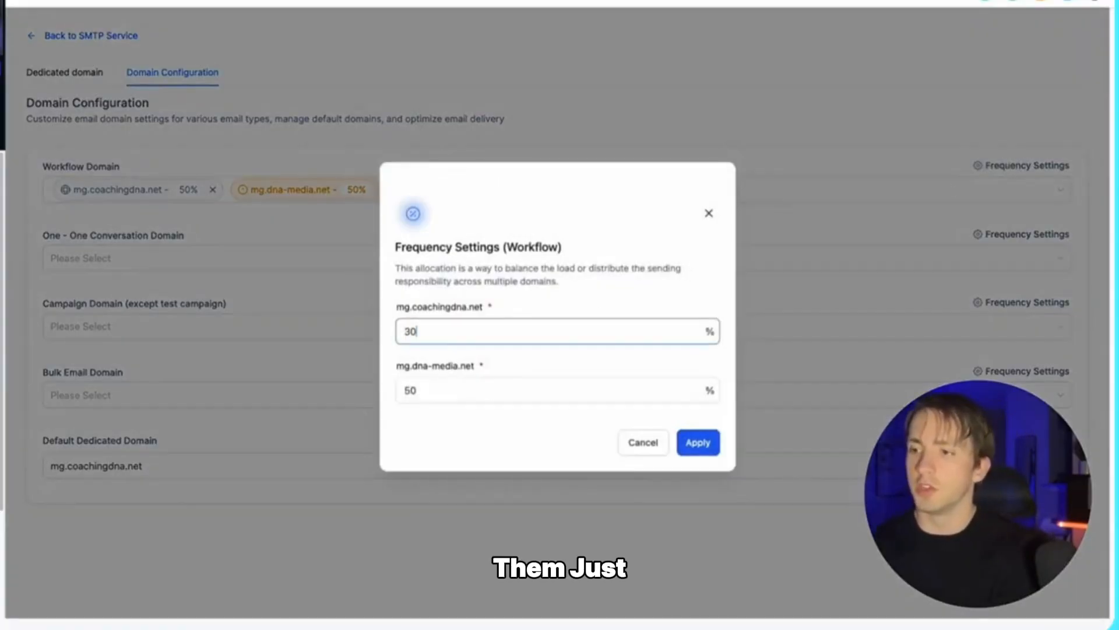
text(30)
double_click(432, 387)
key(BackSpace)
text(7)
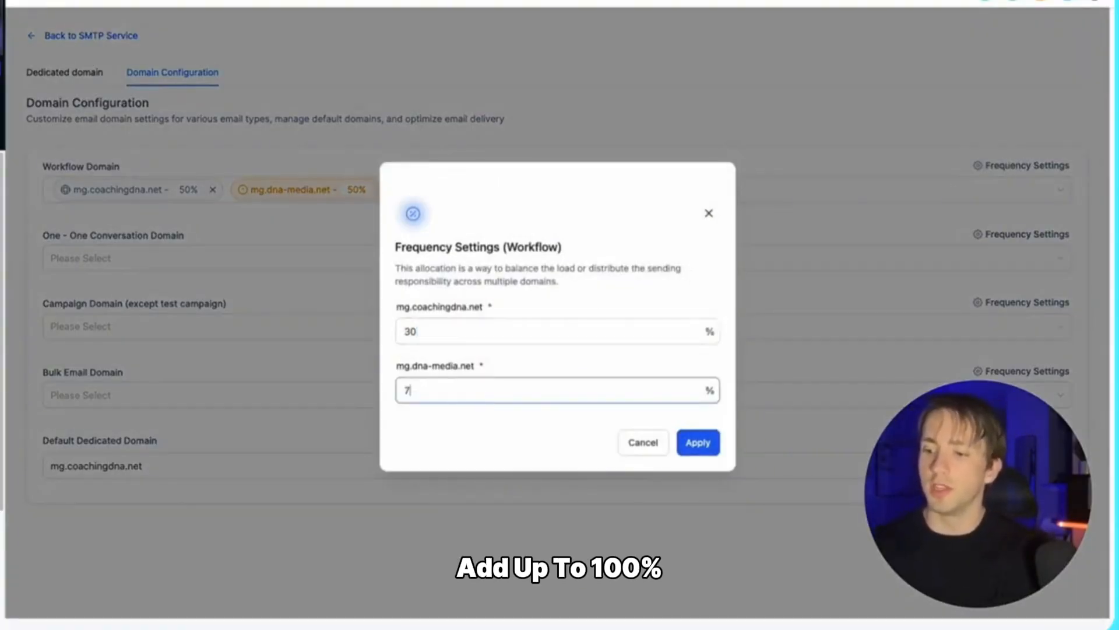
text(0)
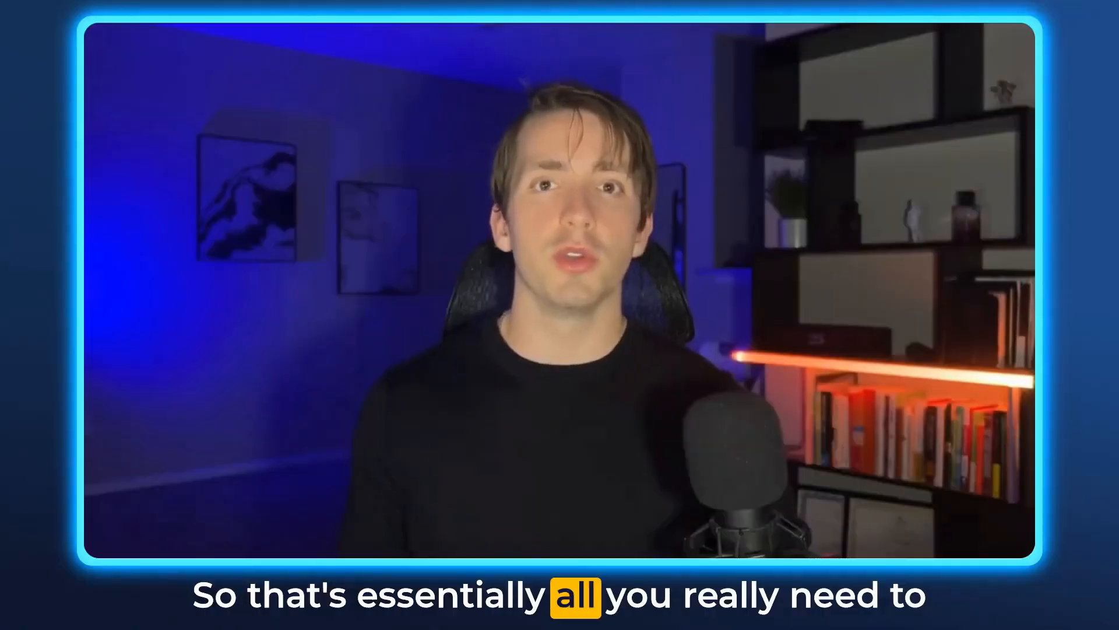